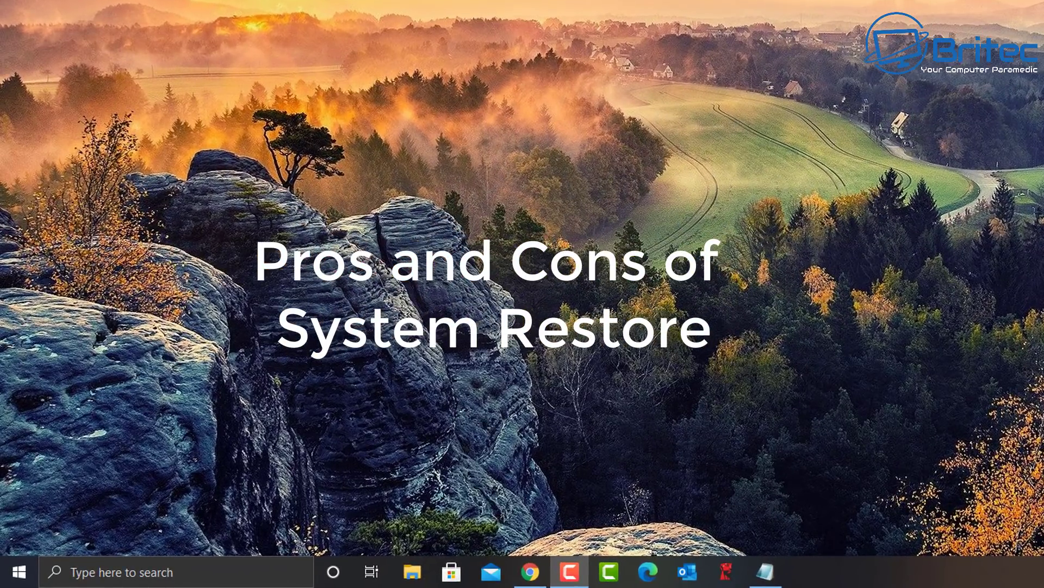
- Search Windows for 'system restore' and open the Create a restore point result
left_click(119, 577)
type("sys")
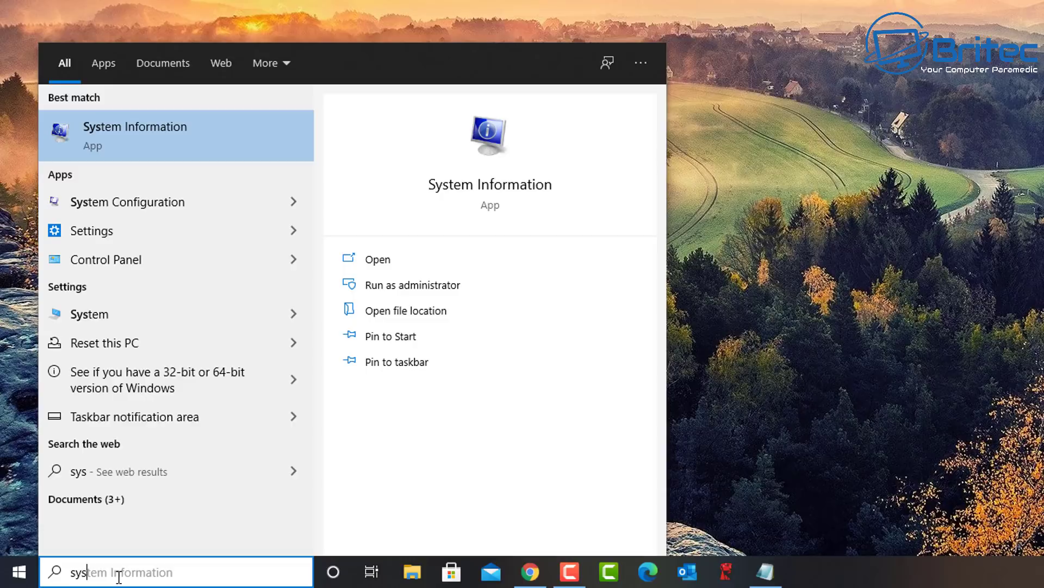
type("tem restore")
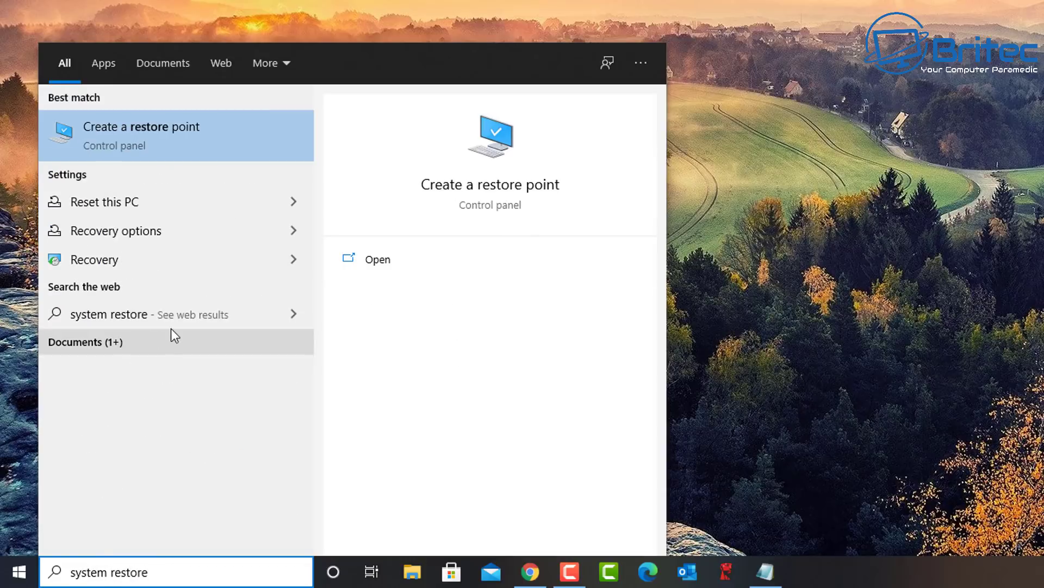
left_click(151, 136)
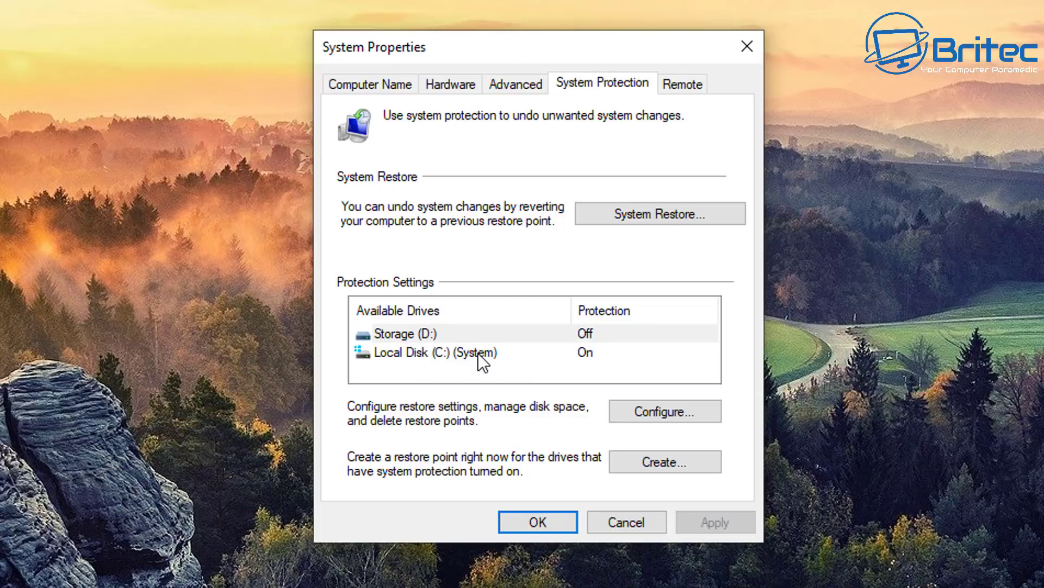
- Select Local Disk (C:) (System) in the System Protection drive list
left_click(439, 354)
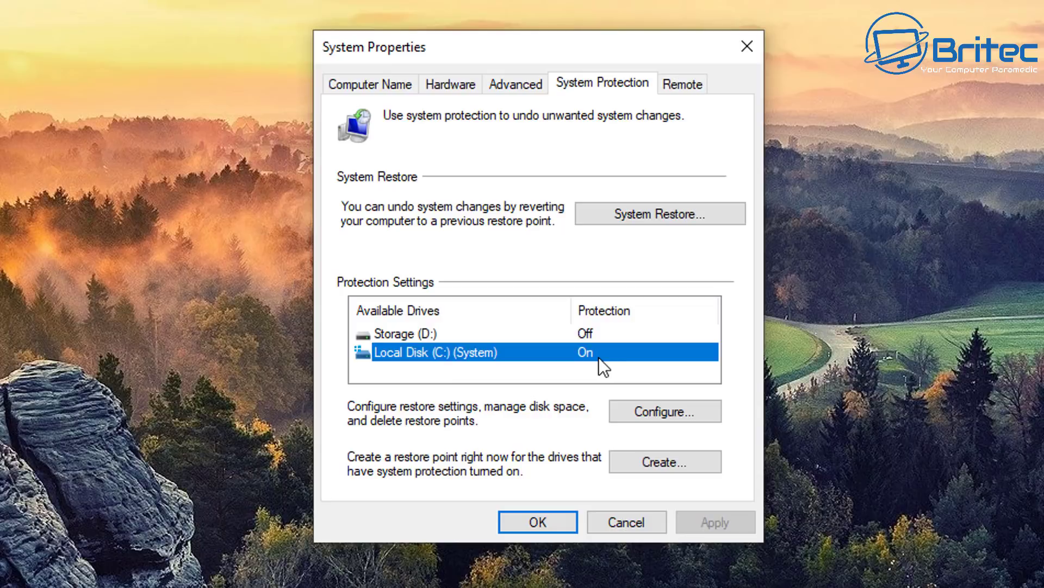
- In the System Restore wizard, list all restore points, then return to Recommended restore
left_click(645, 214)
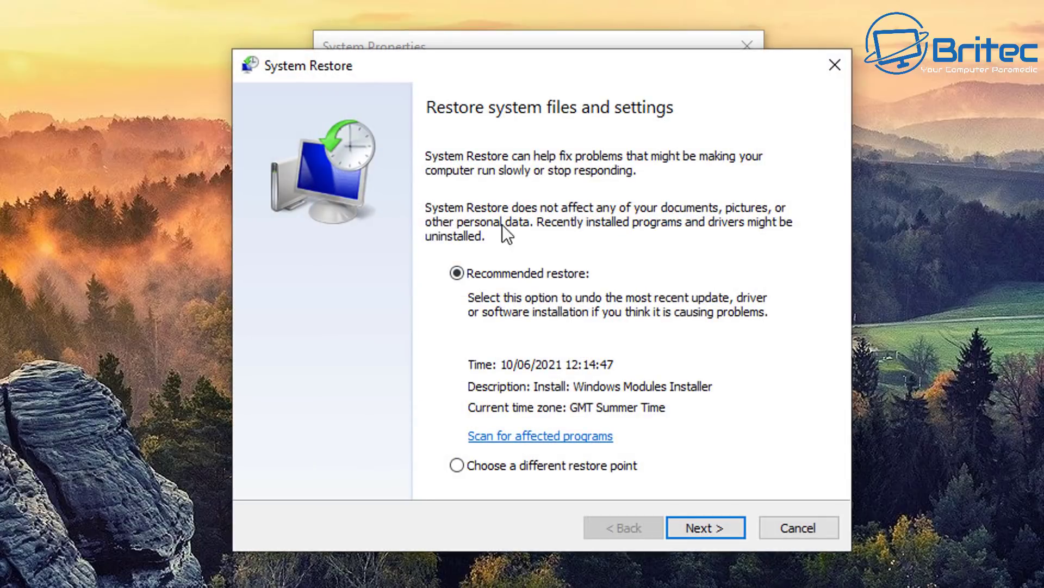
left_click_drag(505, 79, 507, 69)
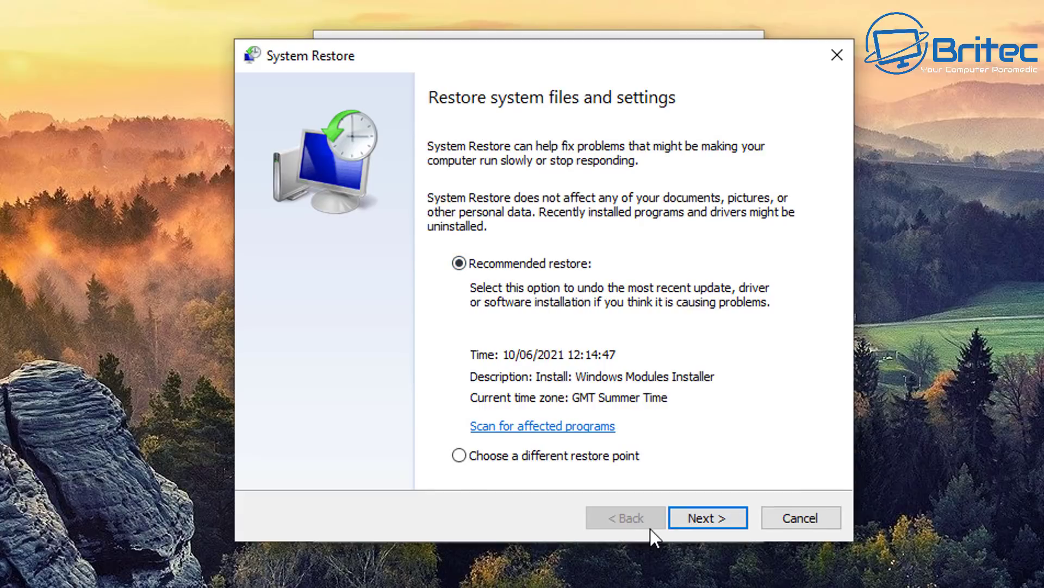
left_click(498, 456)
left_click(704, 514)
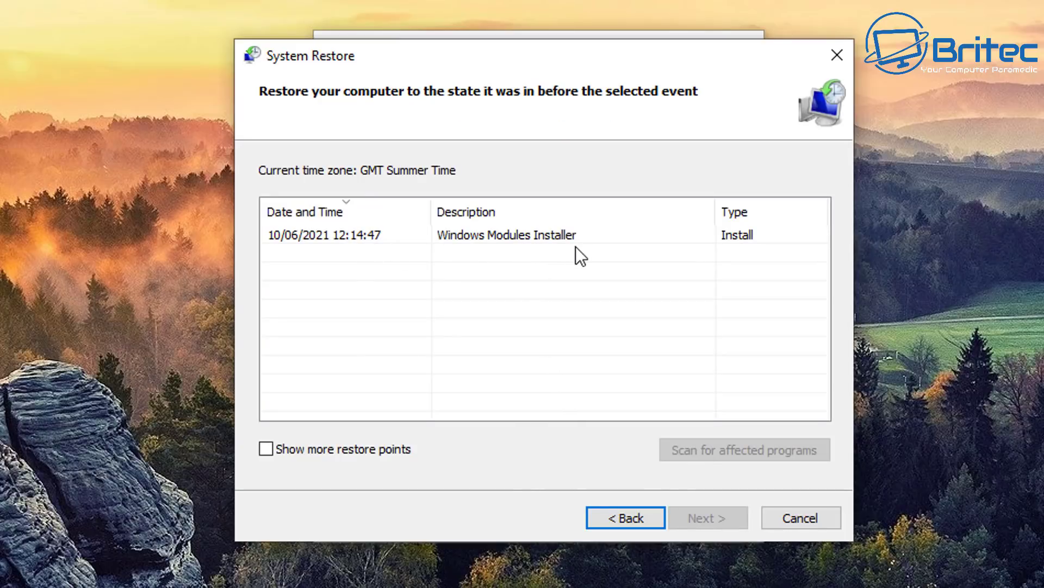
left_click(276, 443)
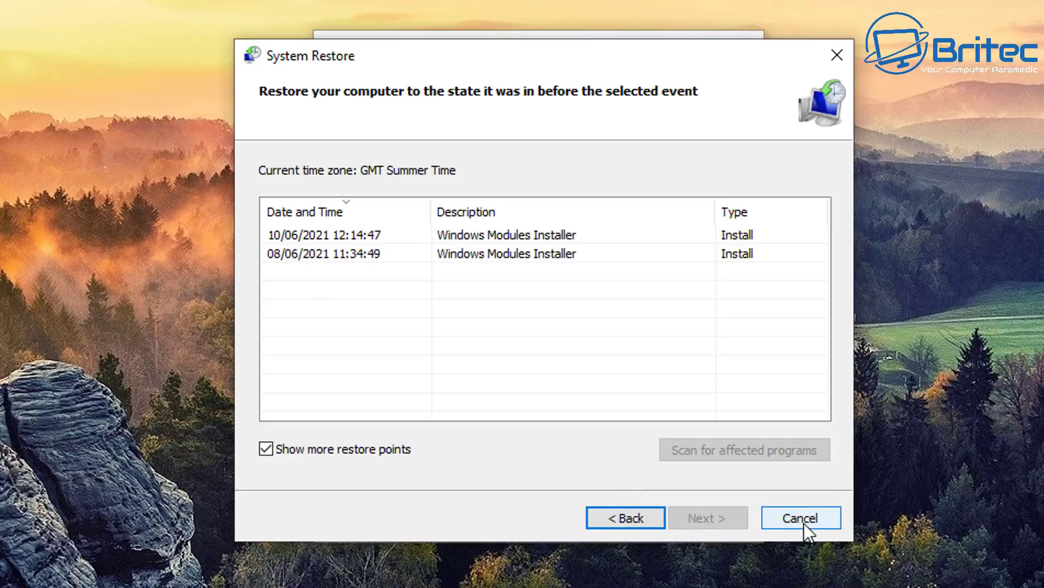
left_click(638, 521)
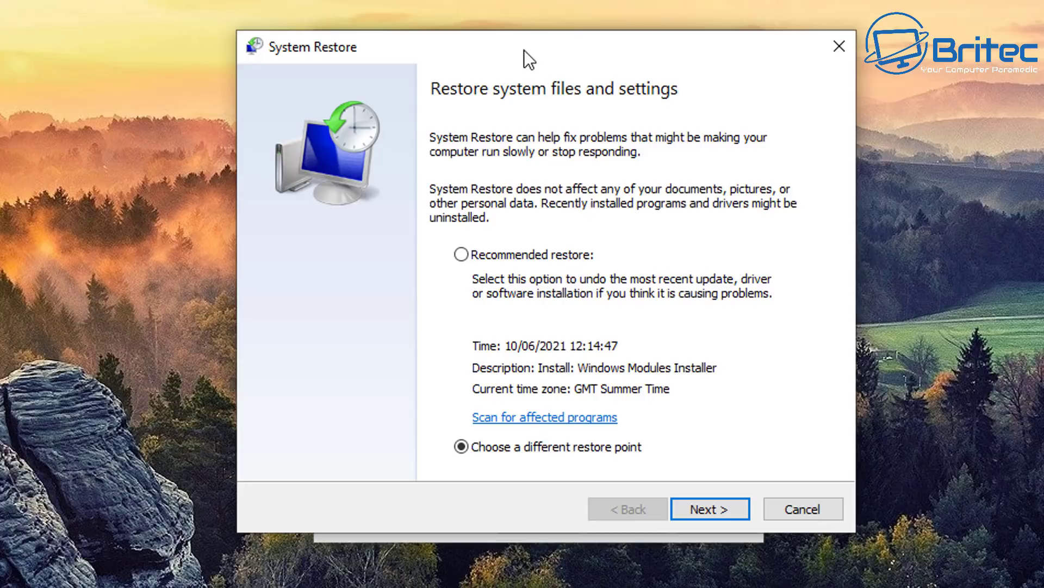
left_click(471, 256)
left_click(537, 422)
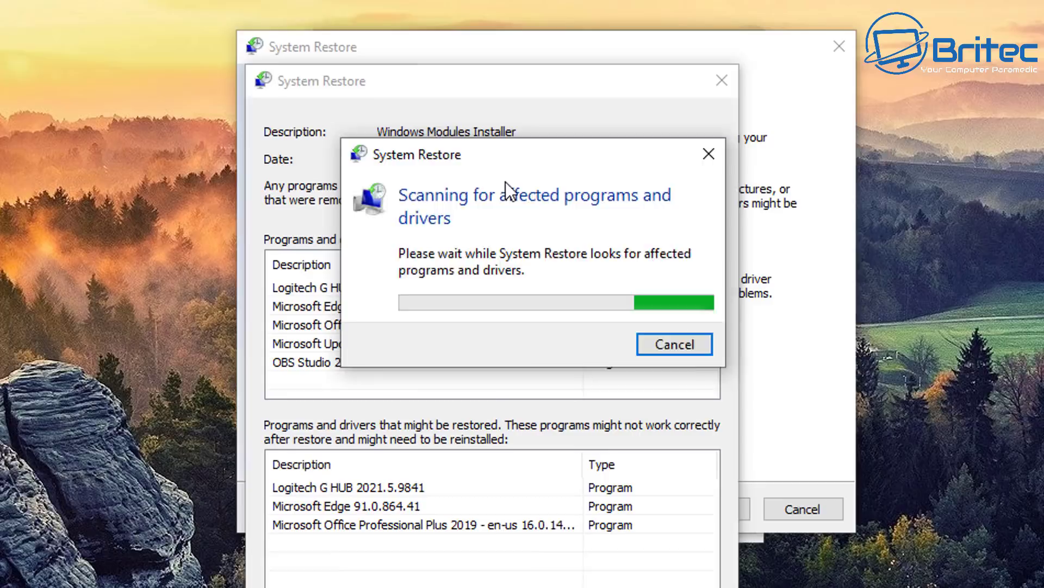
left_click_drag(471, 76, 530, 2)
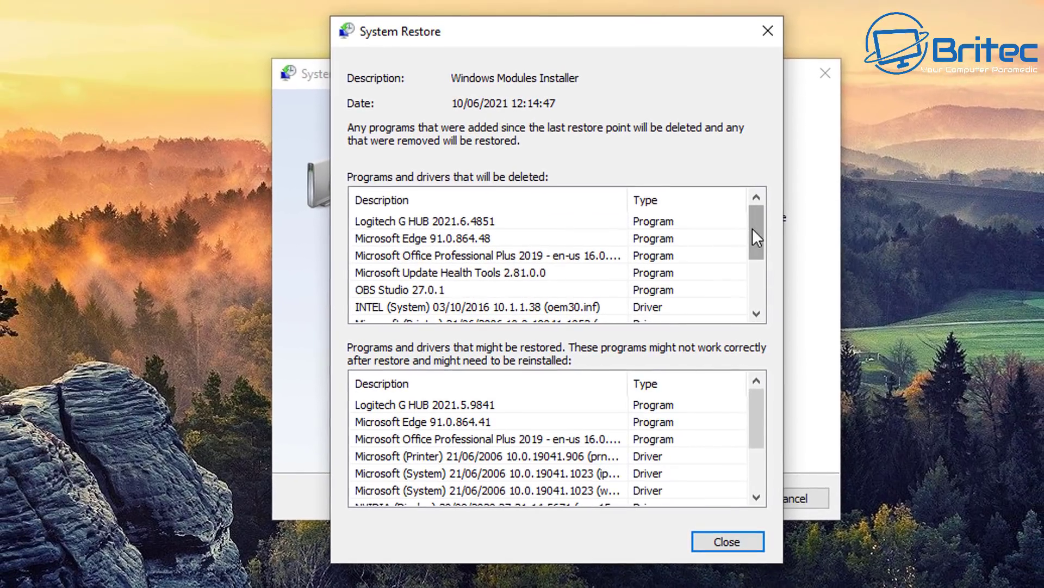
left_click_drag(752, 228, 744, 270)
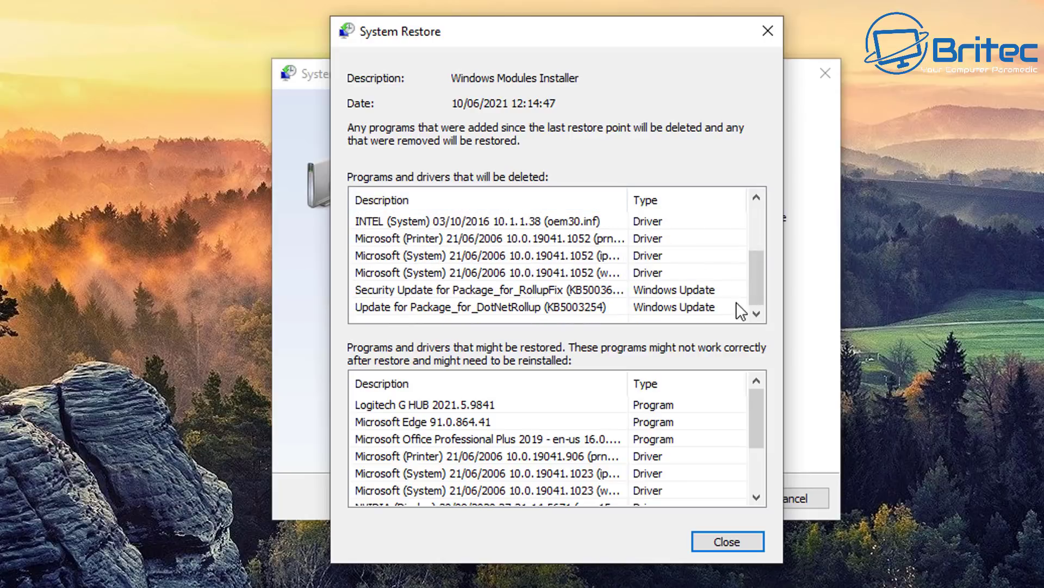
left_click_drag(757, 295, 755, 192)
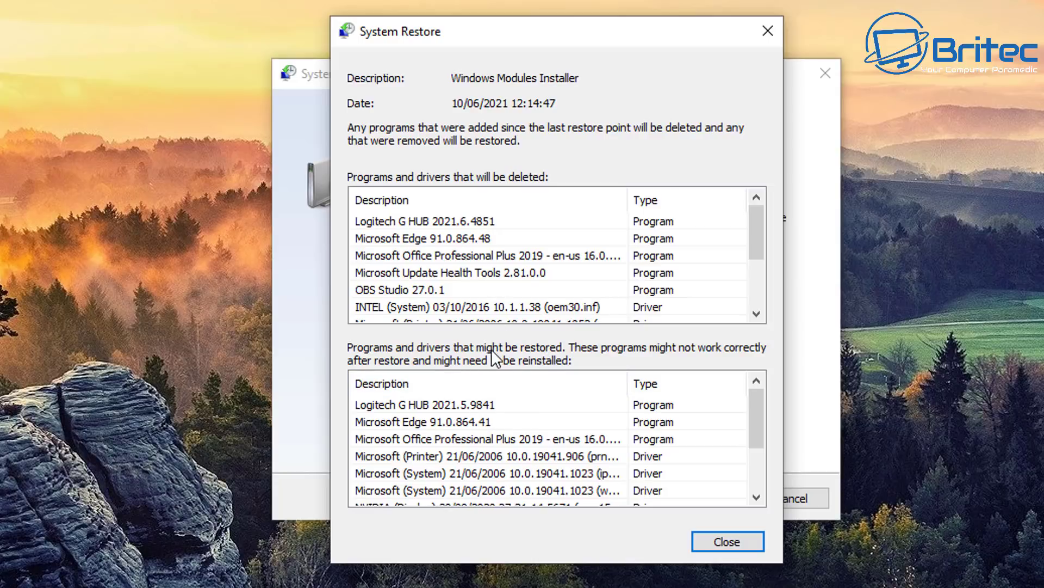
scroll(604, 455, "down", 2)
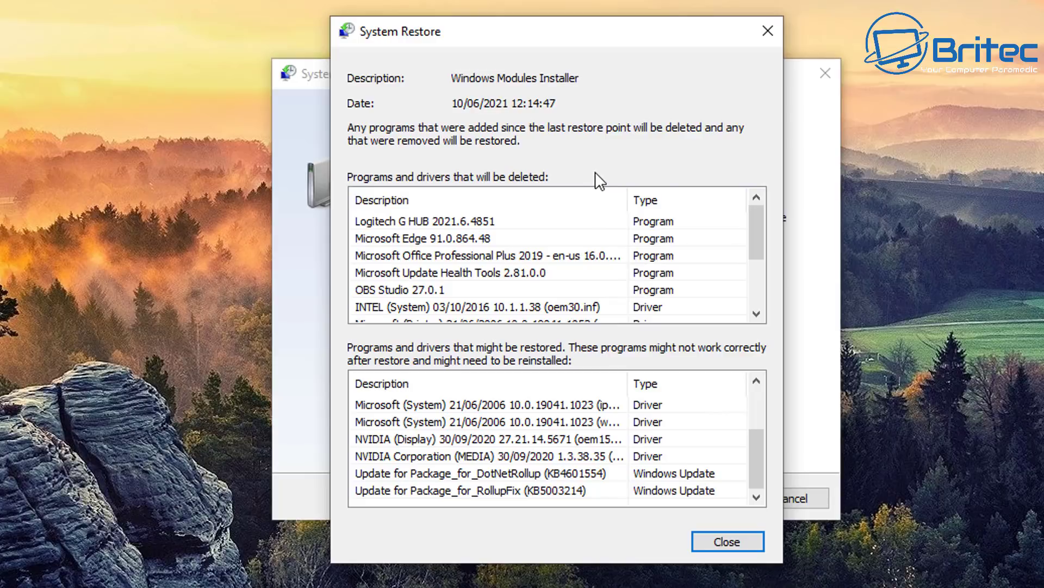
left_click(769, 37)
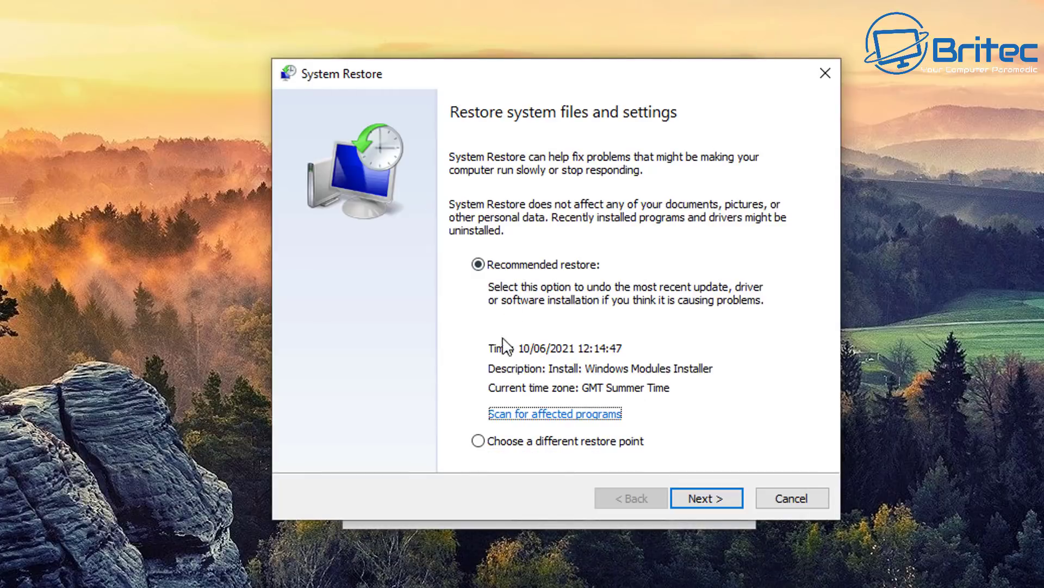
- Cancel the restore wizard and open Configure for Local Disk (C:), showing 8.34 GB used
left_click(787, 494)
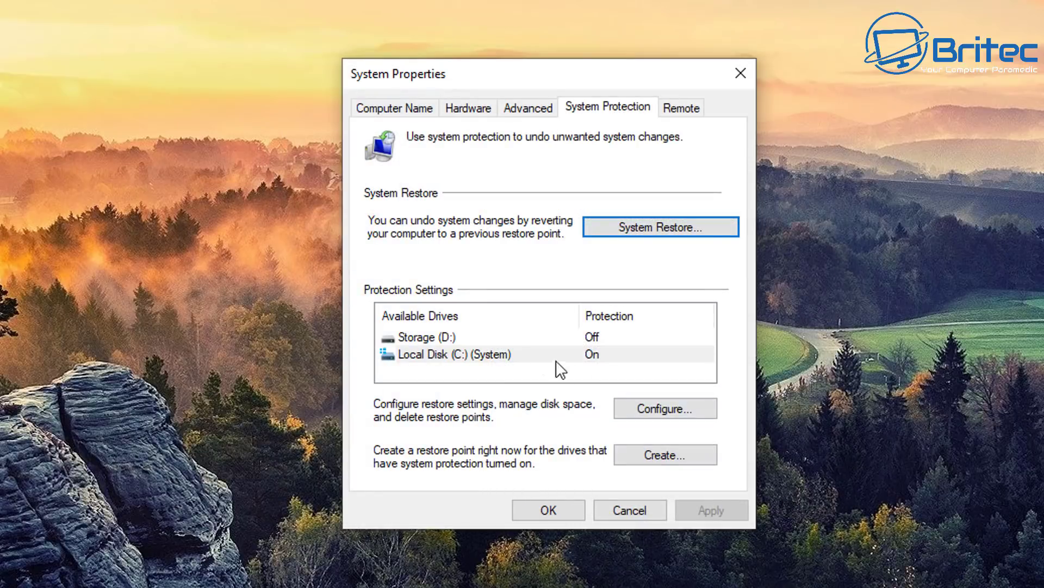
left_click(450, 356)
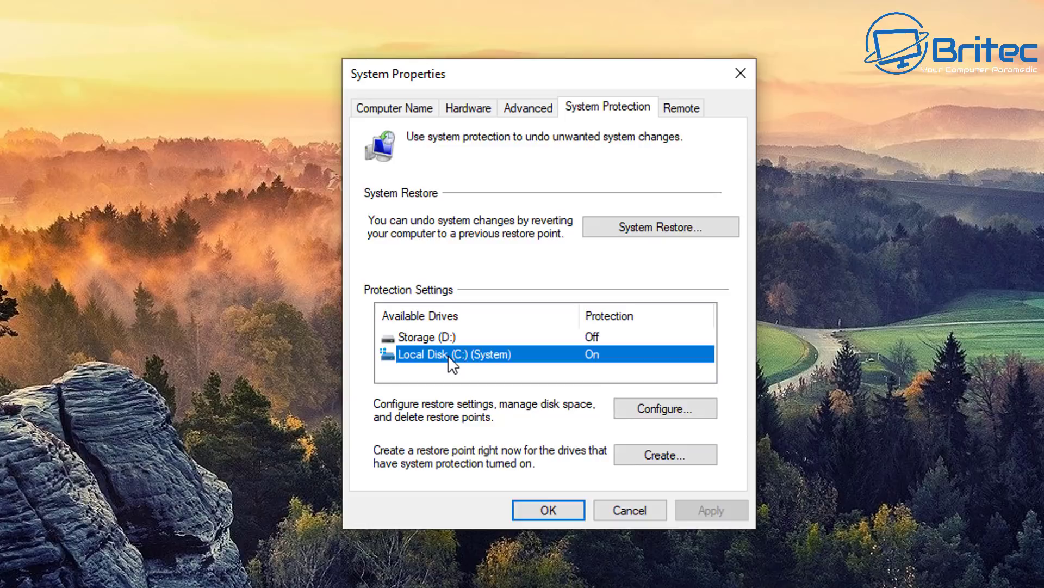
left_click(665, 413)
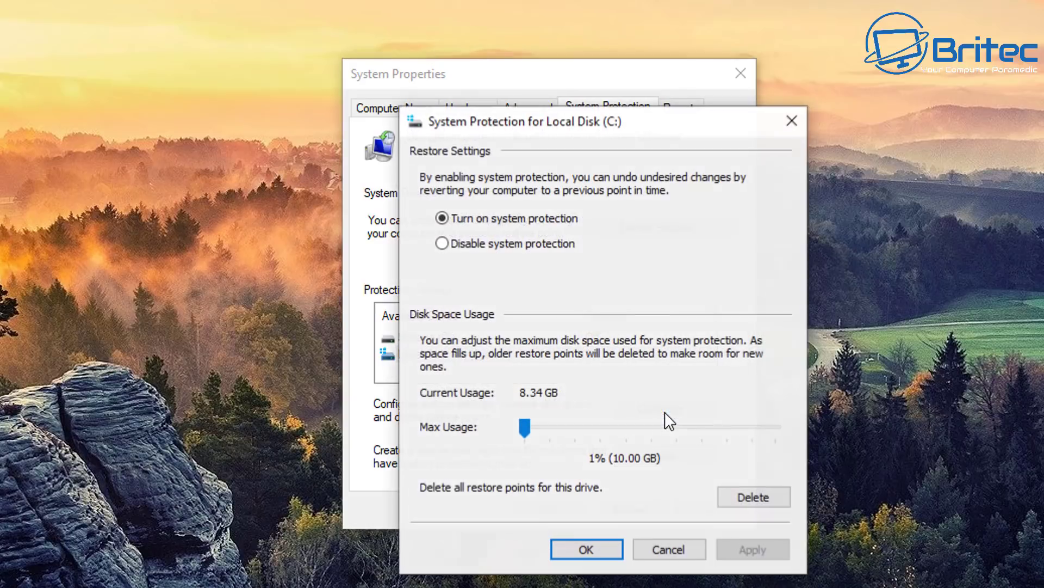
left_click_drag(615, 126, 561, 80)
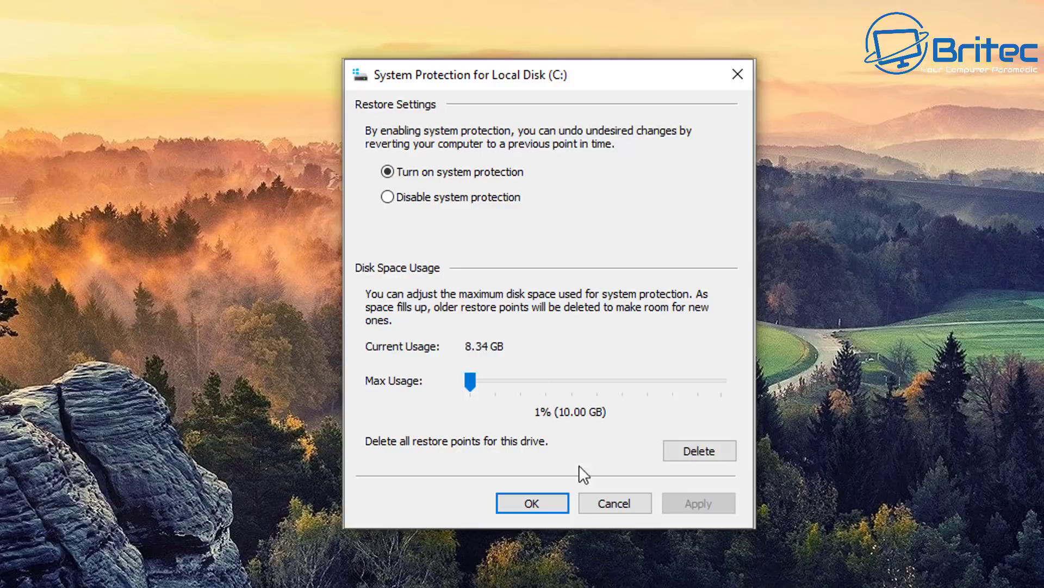
- Create a restore point named 'before program install' and close the success message
left_click(546, 501)
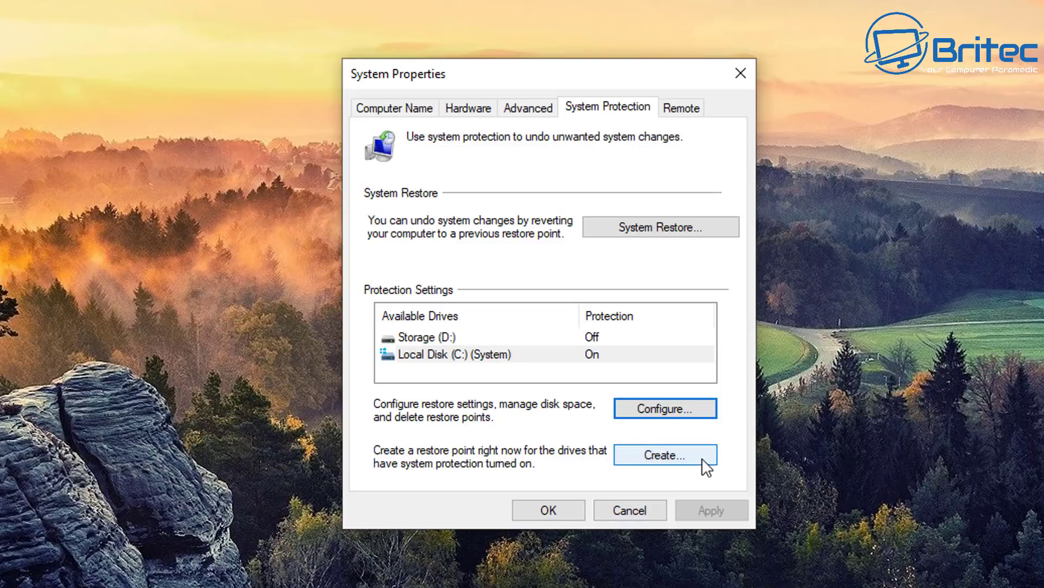
left_click(680, 454)
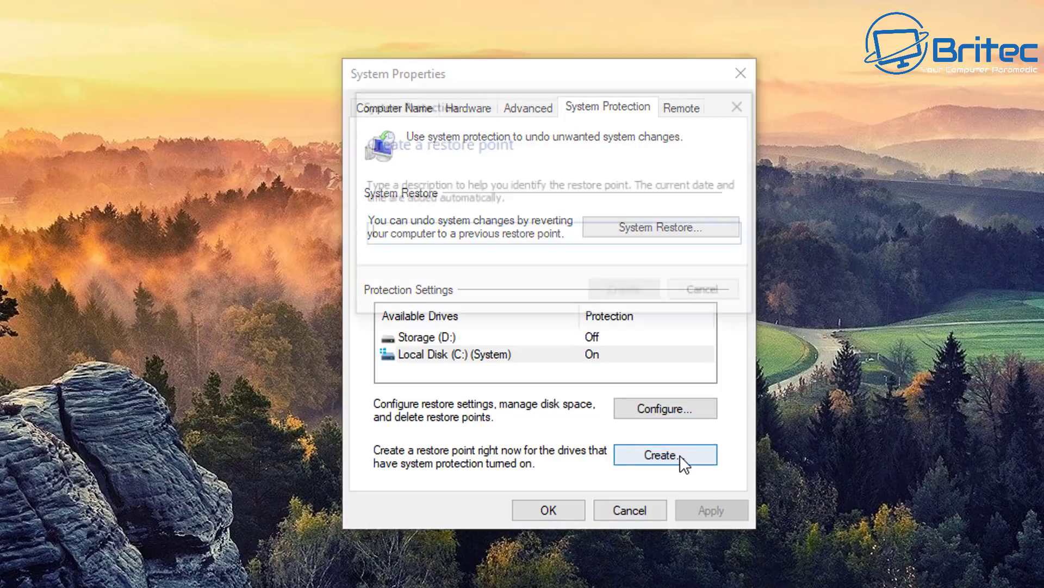
left_click_drag(547, 104, 543, 119)
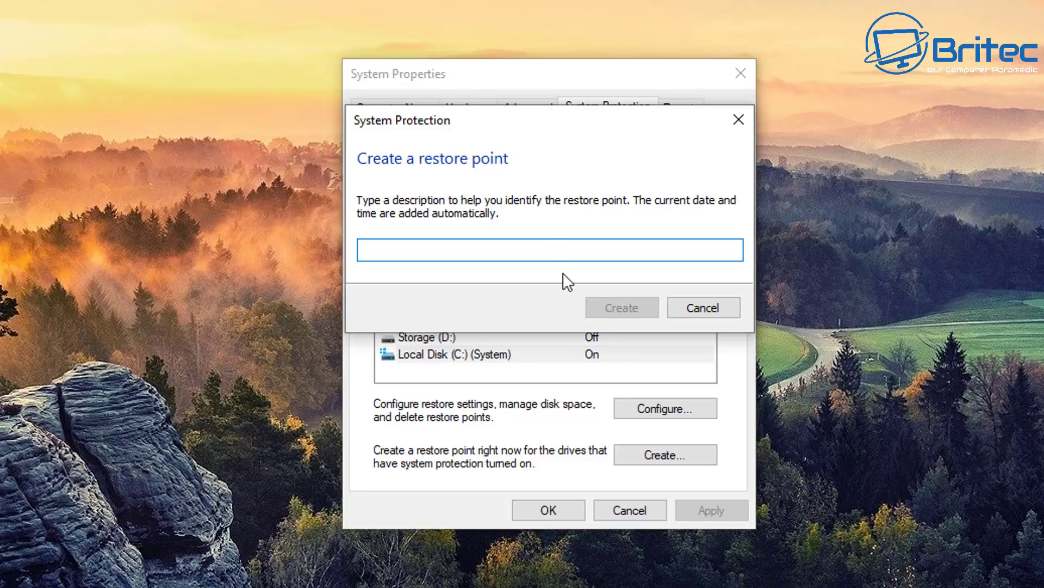
type("b")
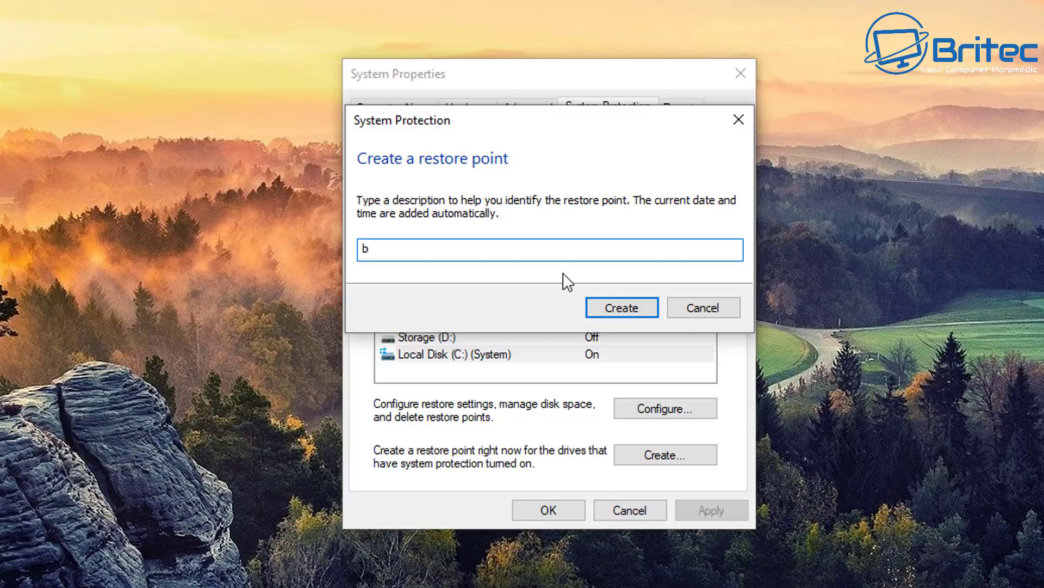
key("BackSpace")
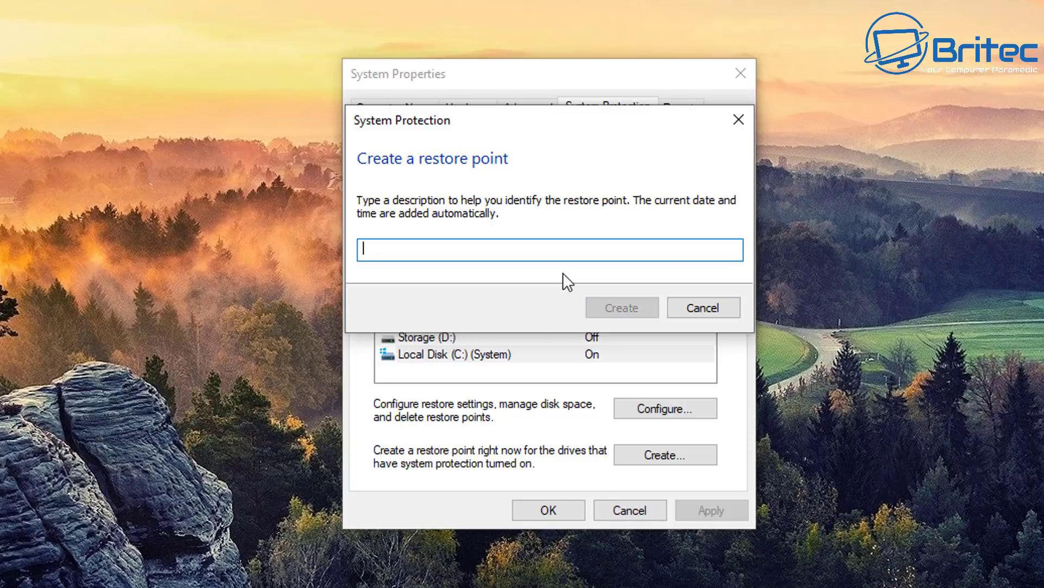
type("before pro")
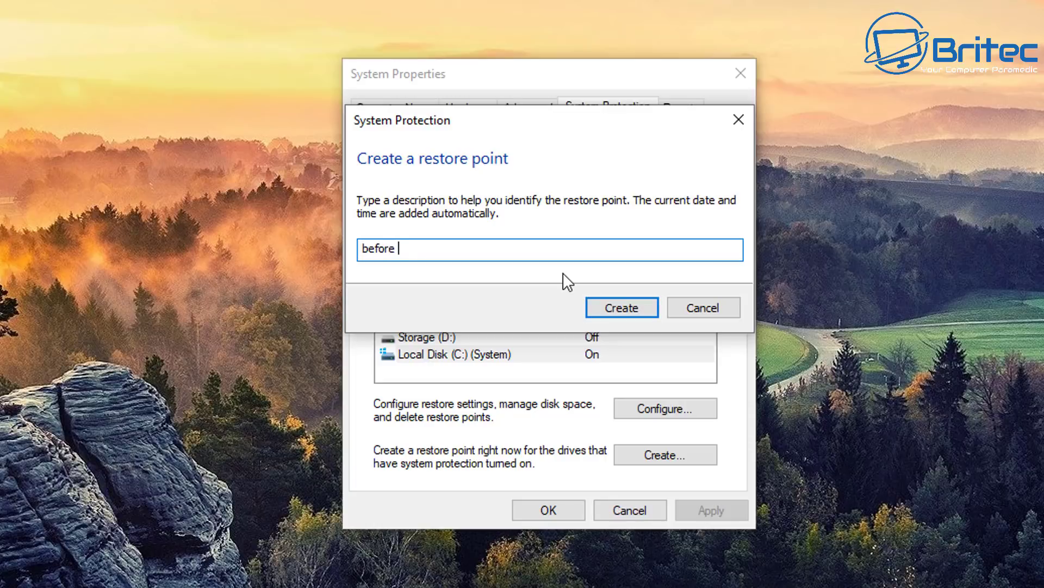
type("gram install")
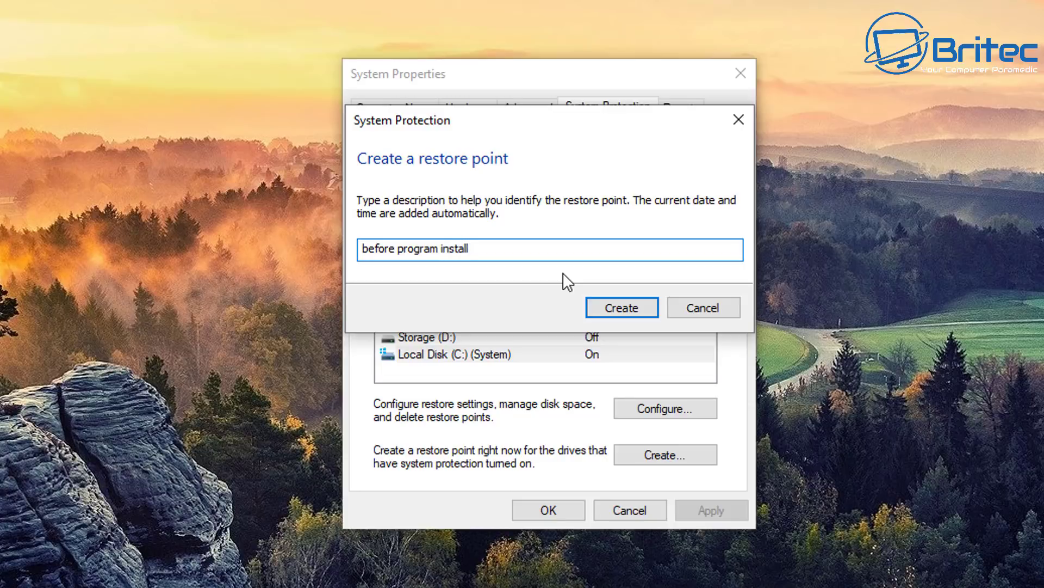
left_click(615, 310)
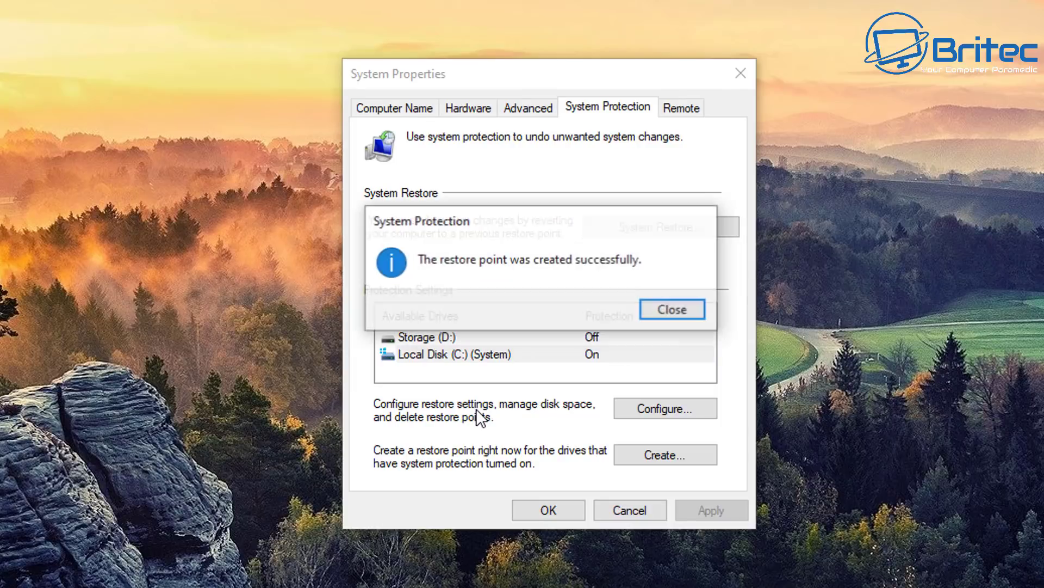
left_click(666, 313)
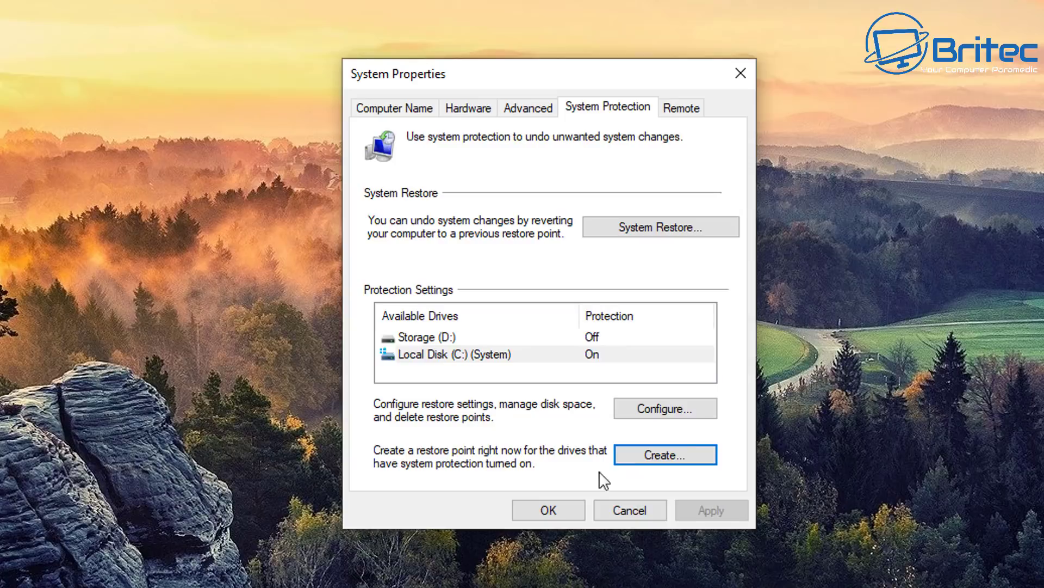
left_click(674, 415)
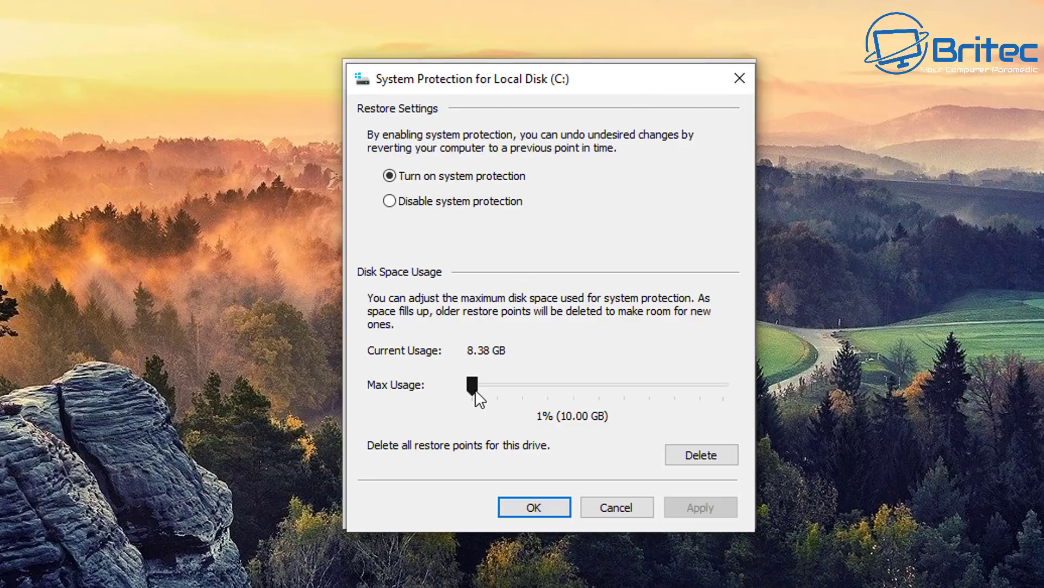
mouse_move(476, 389)
left_mouse_down()
mouse_move(497, 386)
mouse_move(478, 394)
left_mouse_up()
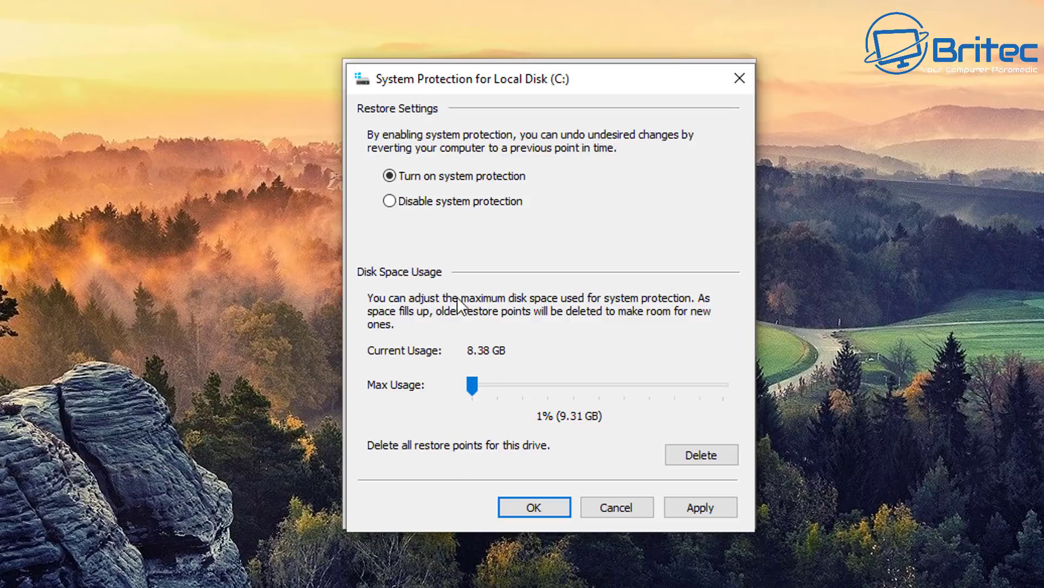
left_click(614, 506)
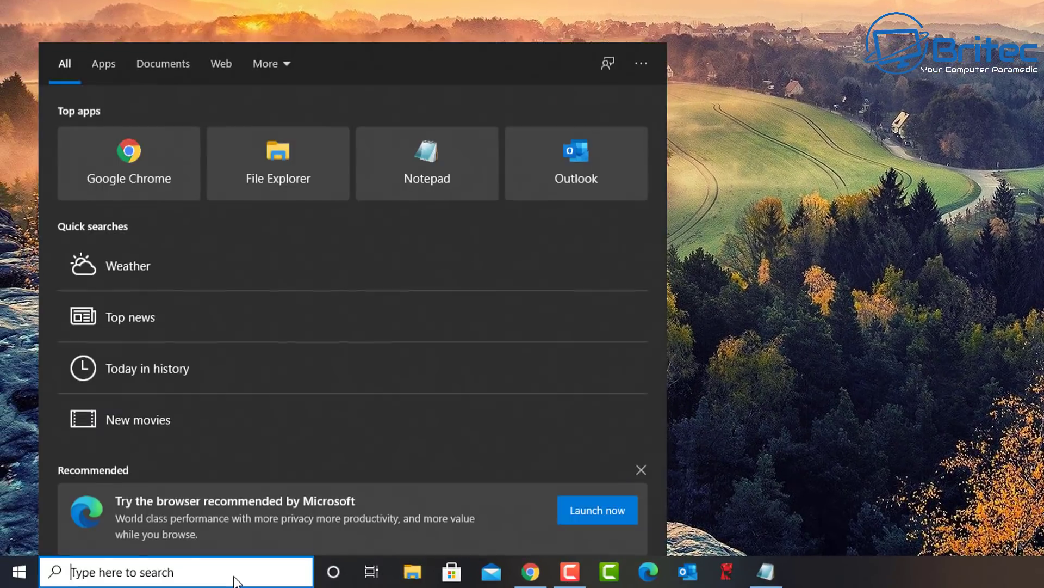
- Search for 'backup' and open the Backup settings page
type("backup")
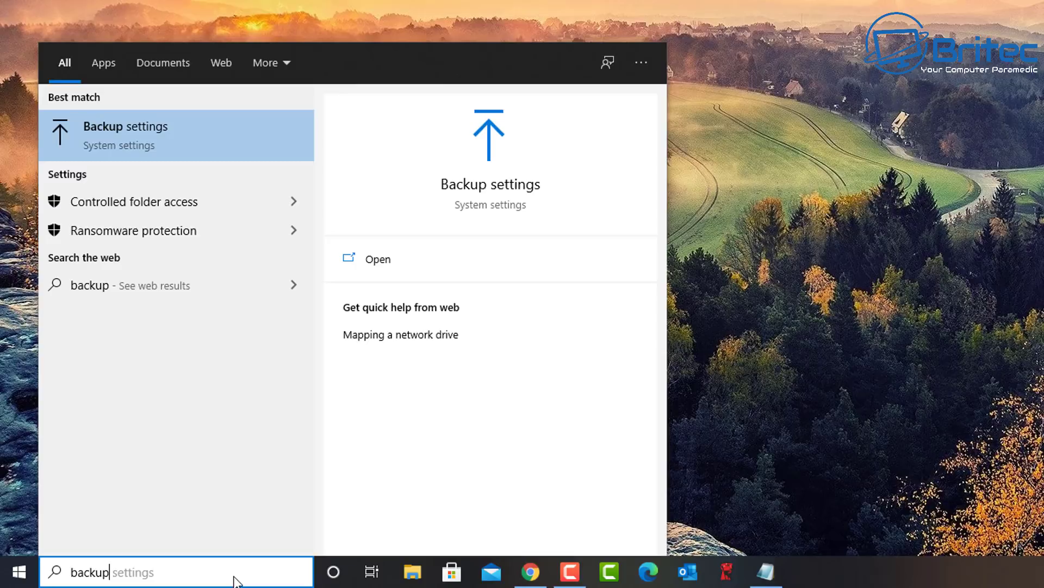
left_click(106, 146)
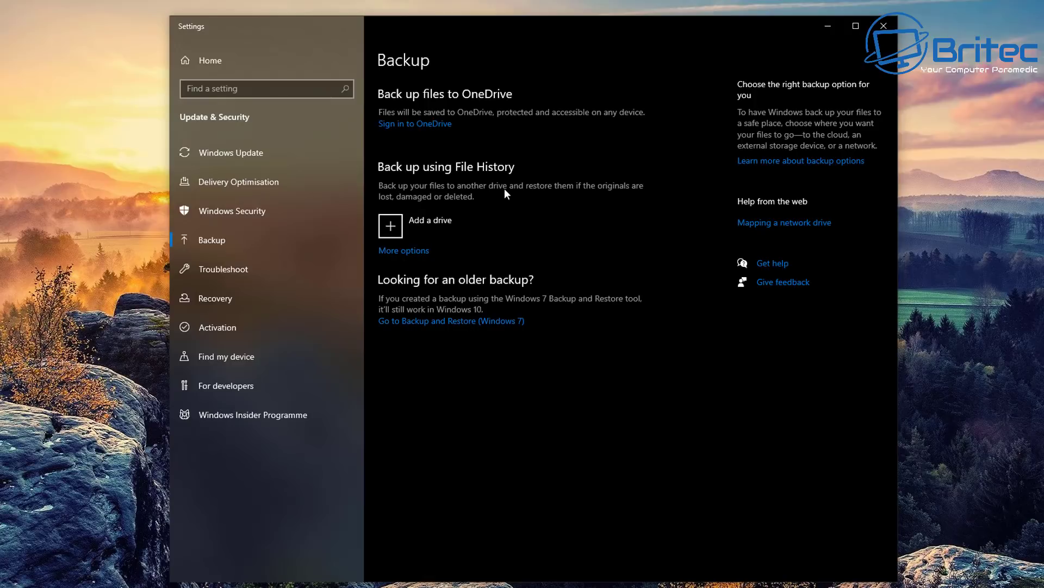
- Add Storage (D:) as the File History drive and view its backup options
left_click(390, 227)
left_click(480, 302)
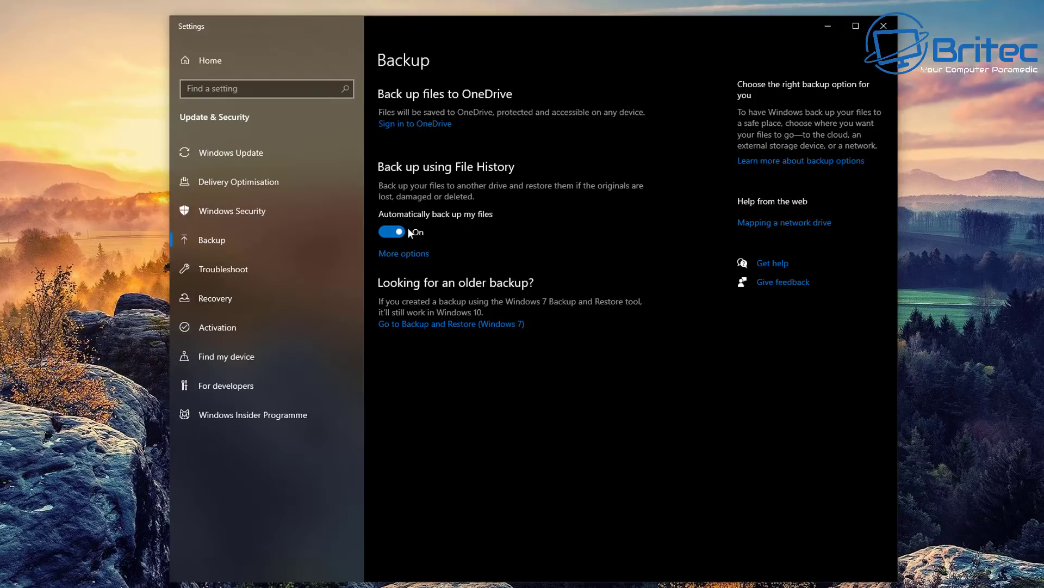
left_click(405, 255)
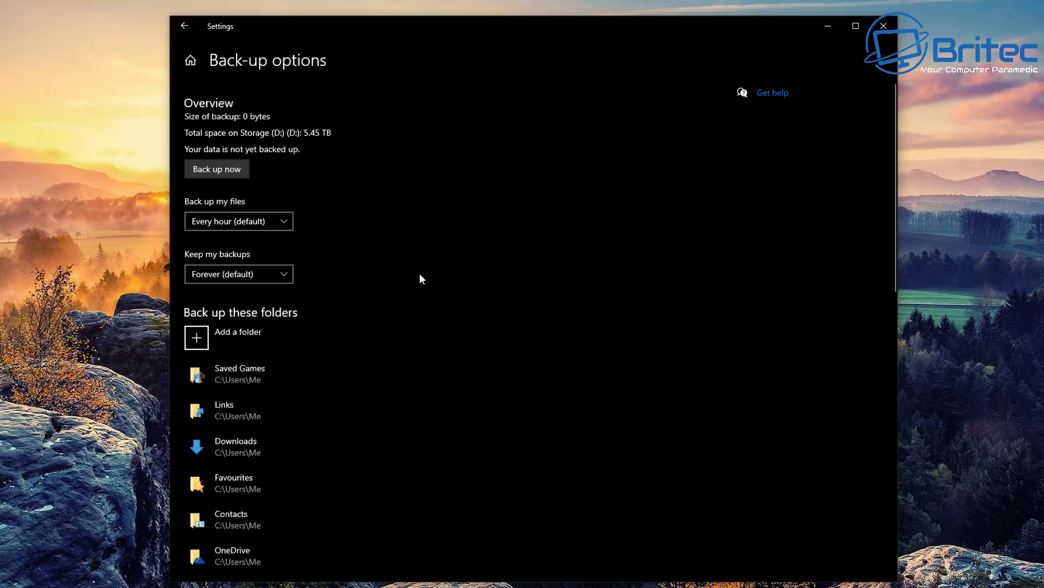
scroll(420, 275, "down", 7)
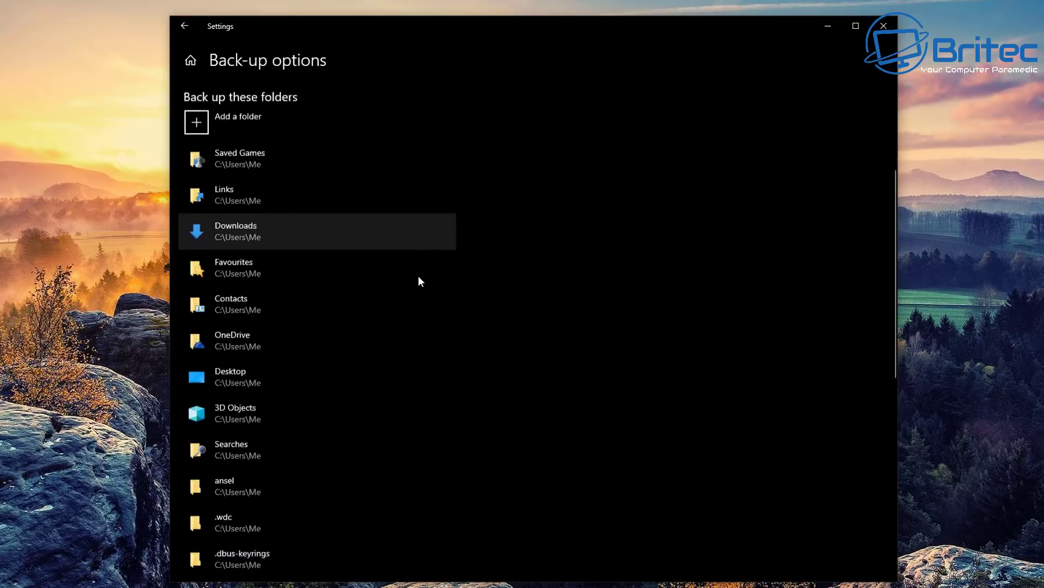
scroll(417, 276, "down", 4)
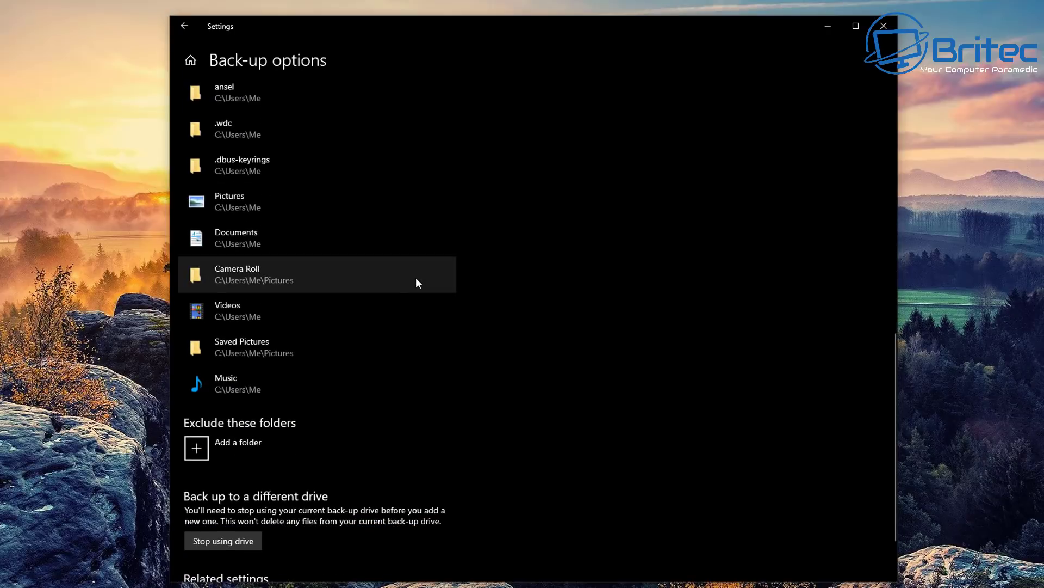
scroll(205, 460, "down", 1)
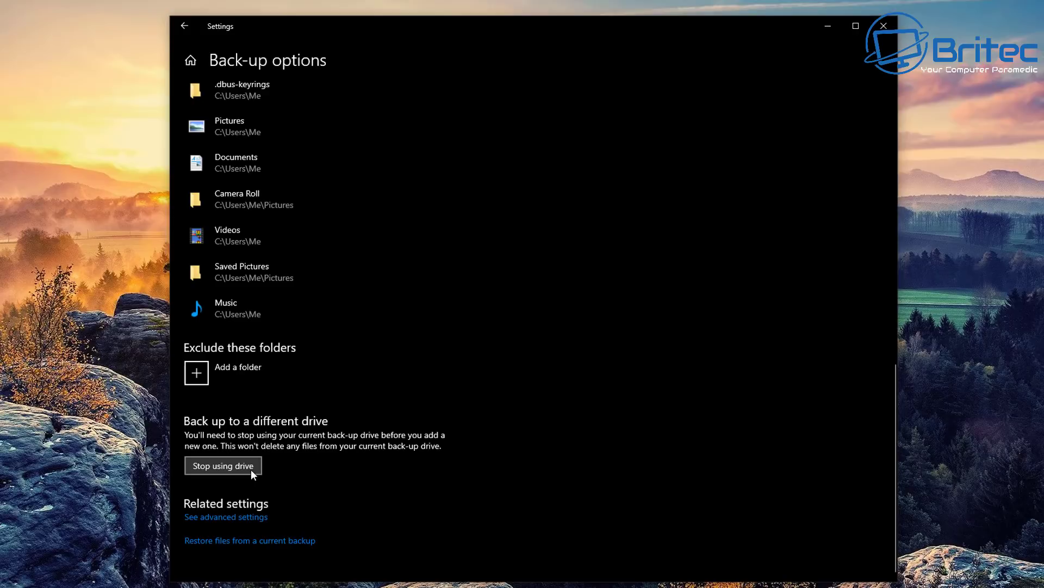
scroll(255, 457, "up", 12)
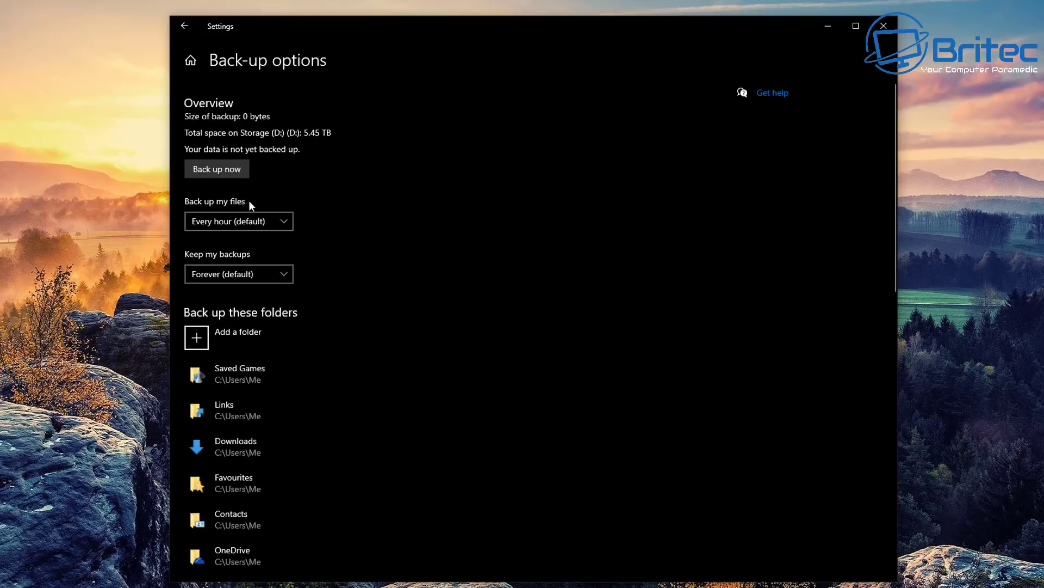
- Turn off automatic file backups and go to Backup and Restore (Windows 7)
left_click(185, 26)
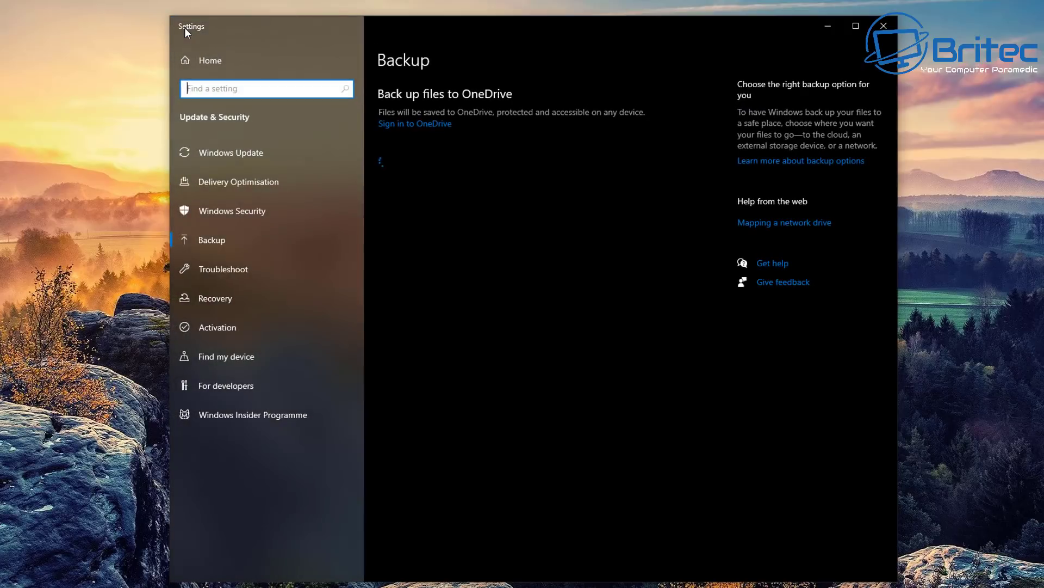
left_click(396, 236)
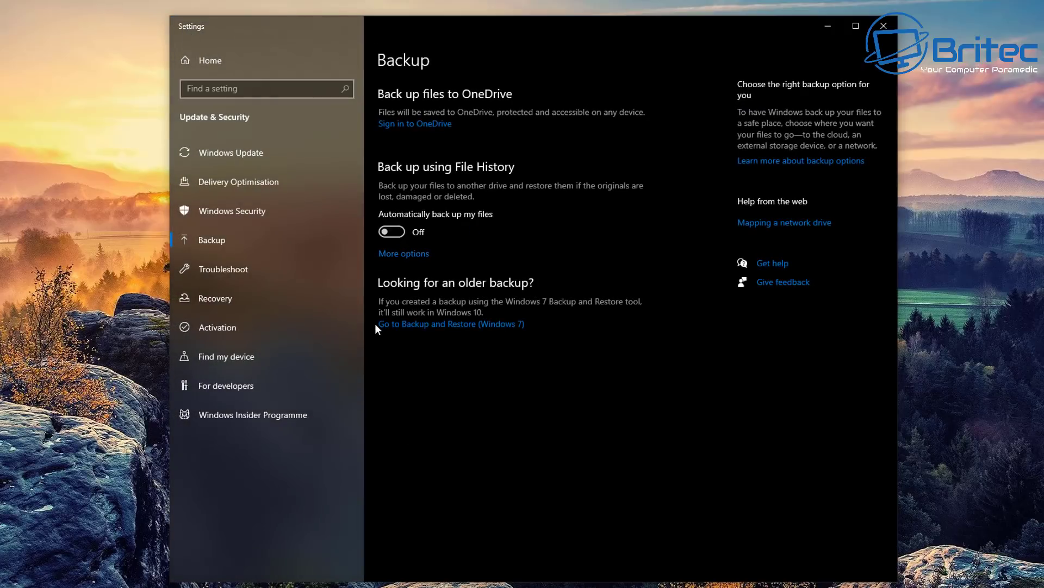
left_click(439, 326)
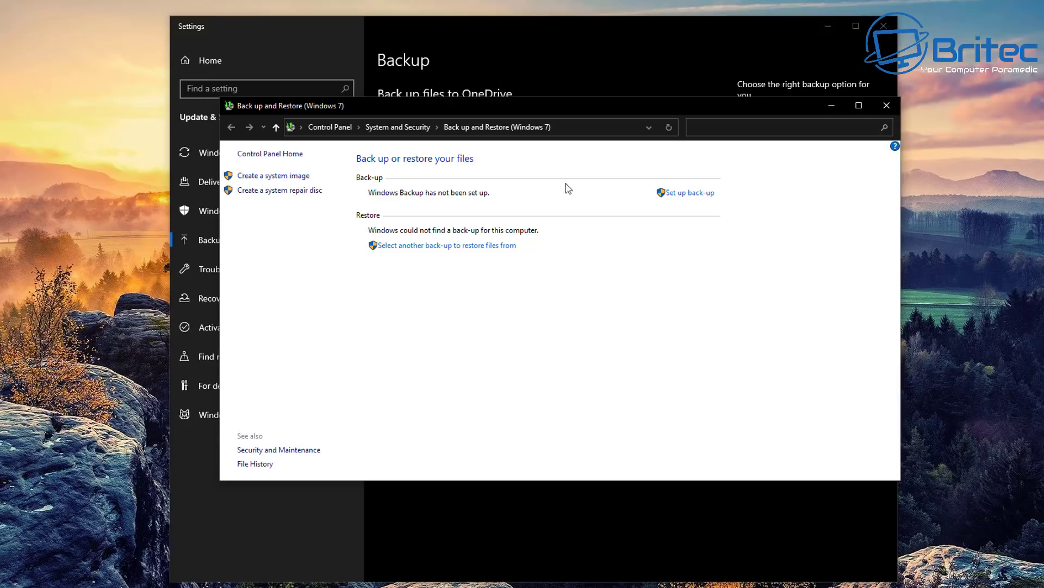
left_click(687, 194)
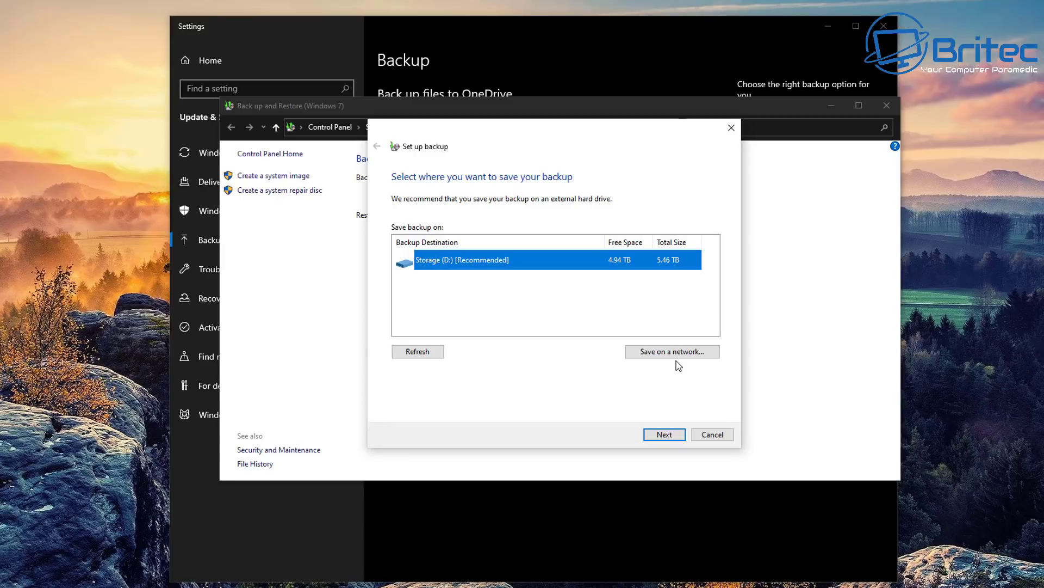
left_click(664, 433)
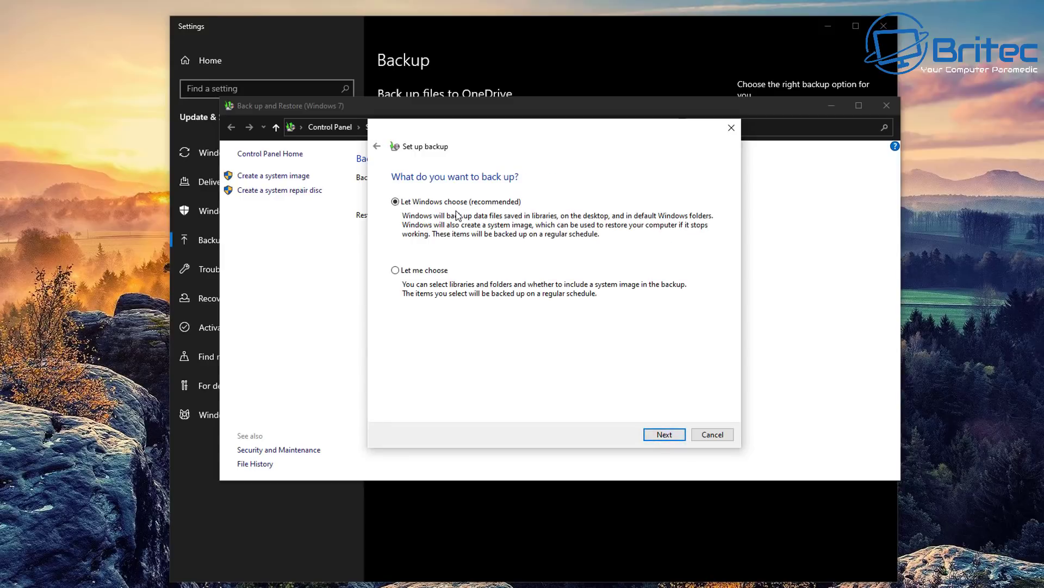
left_click(401, 270)
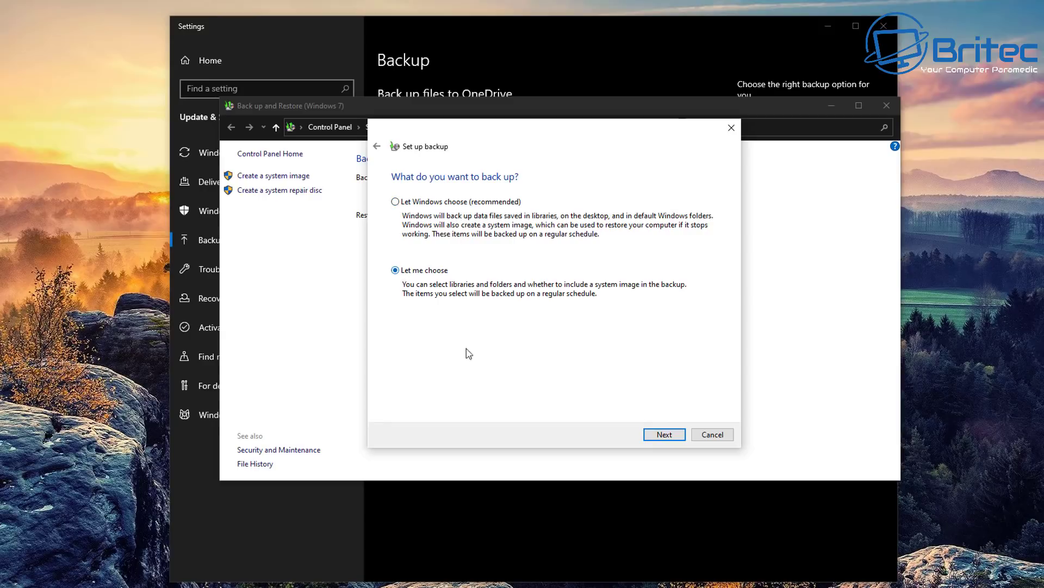
left_click(674, 441)
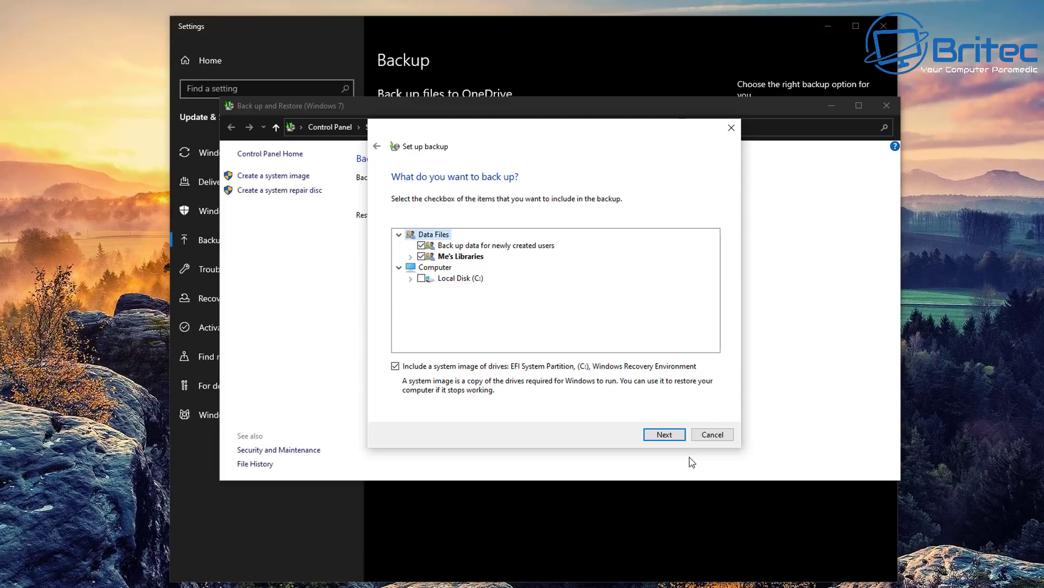
left_click(712, 434)
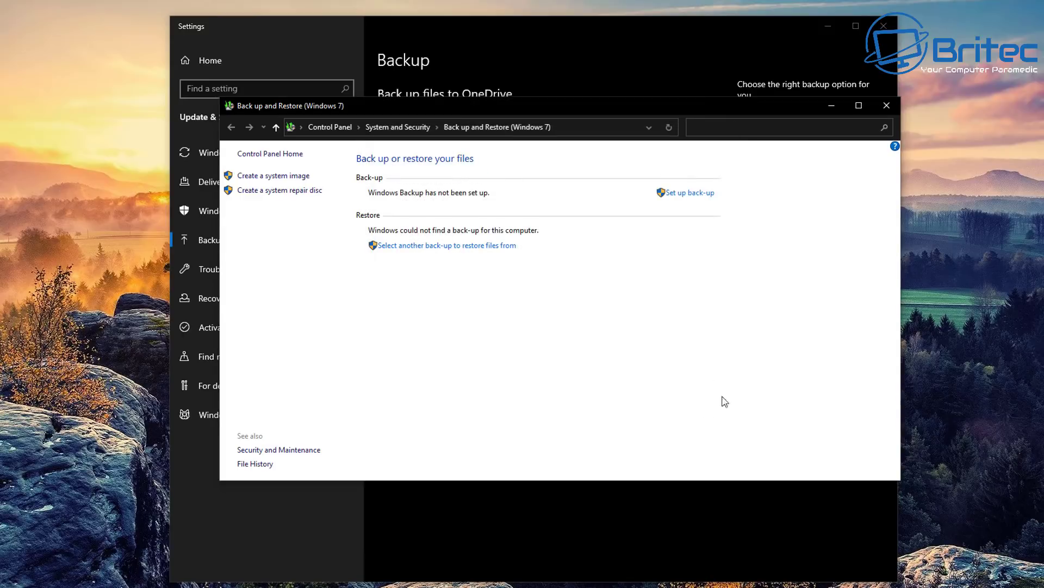
- Close Backup and Restore and download the 64-bit ShadowCopyView from the NirSoft page
left_click(887, 105)
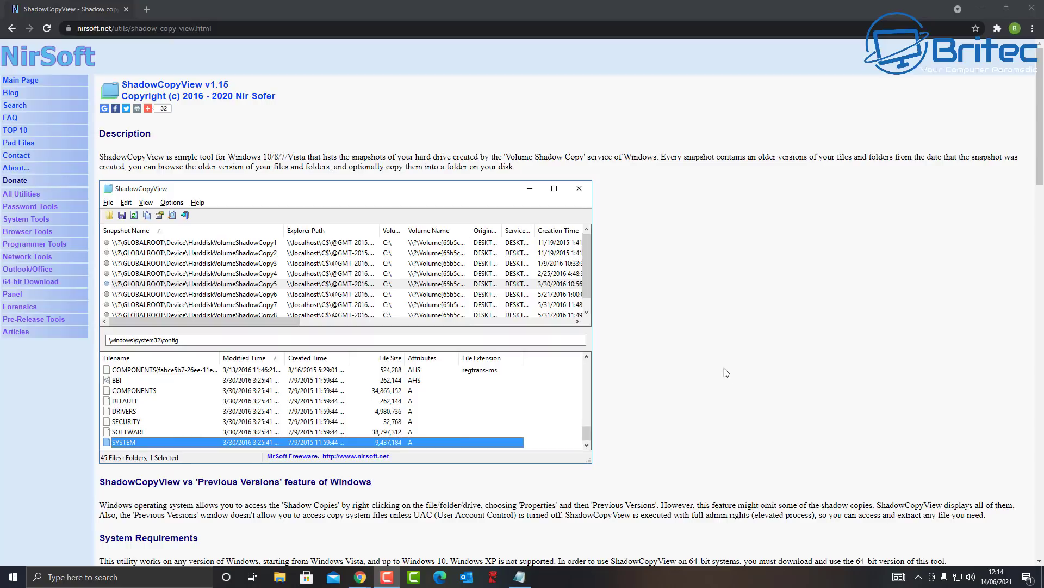
left_click(1040, 106)
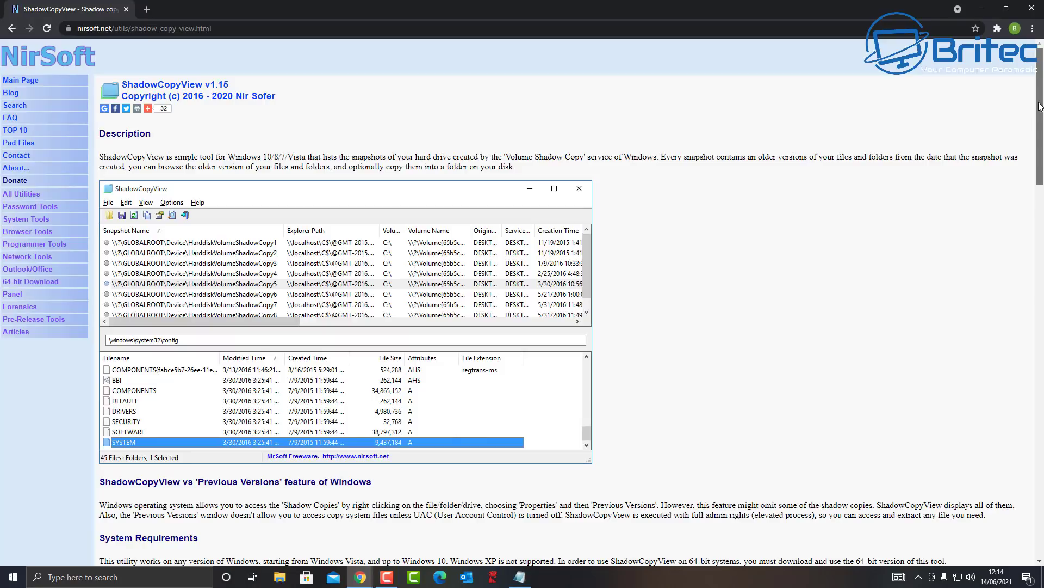
left_click_drag(1040, 106, 1036, 430)
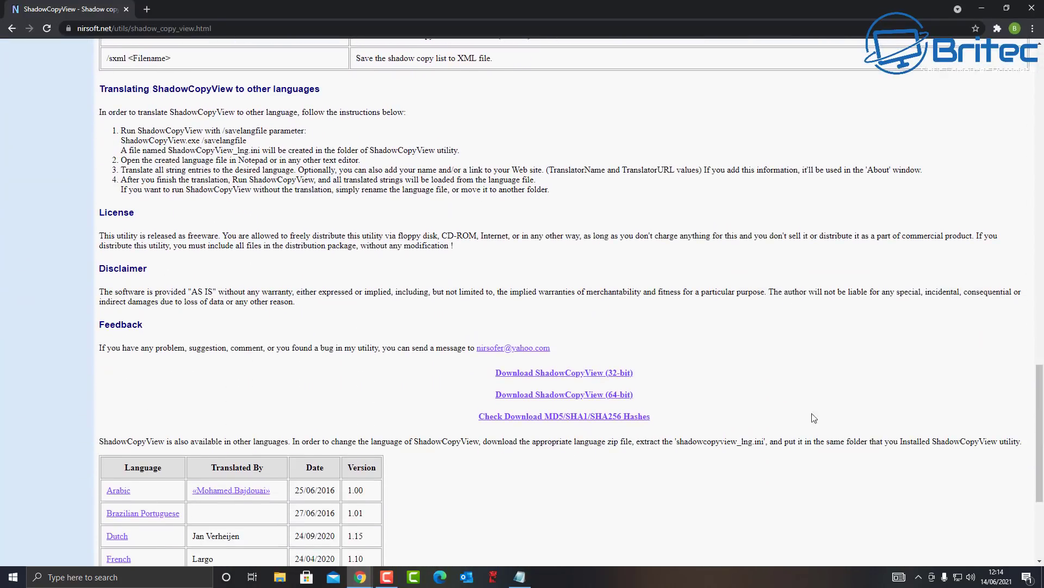
left_click(597, 398)
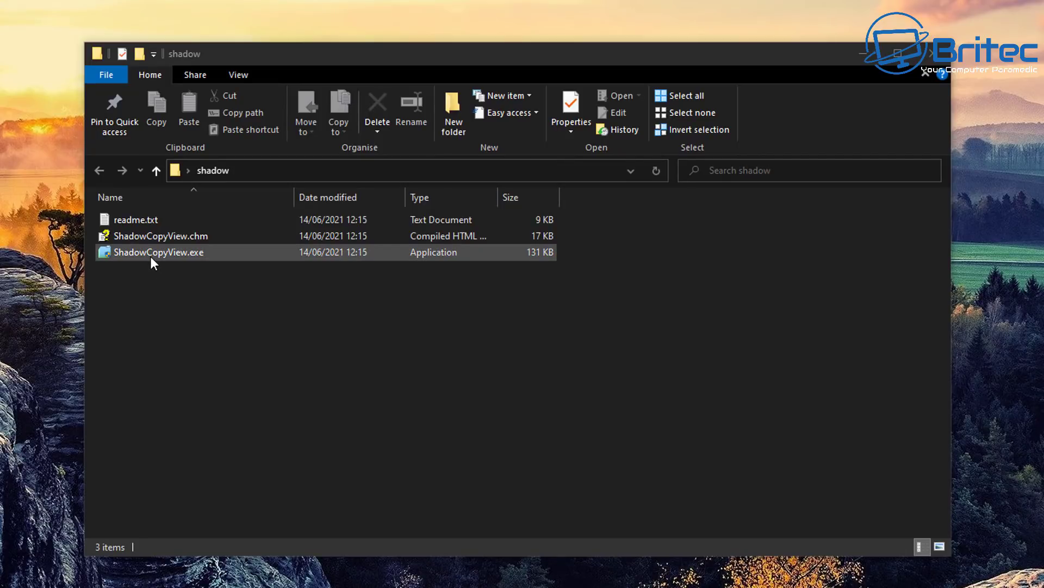
- Run ShadowCopyView.exe from the shadow folder to list the C: shadow copies
left_click(151, 255)
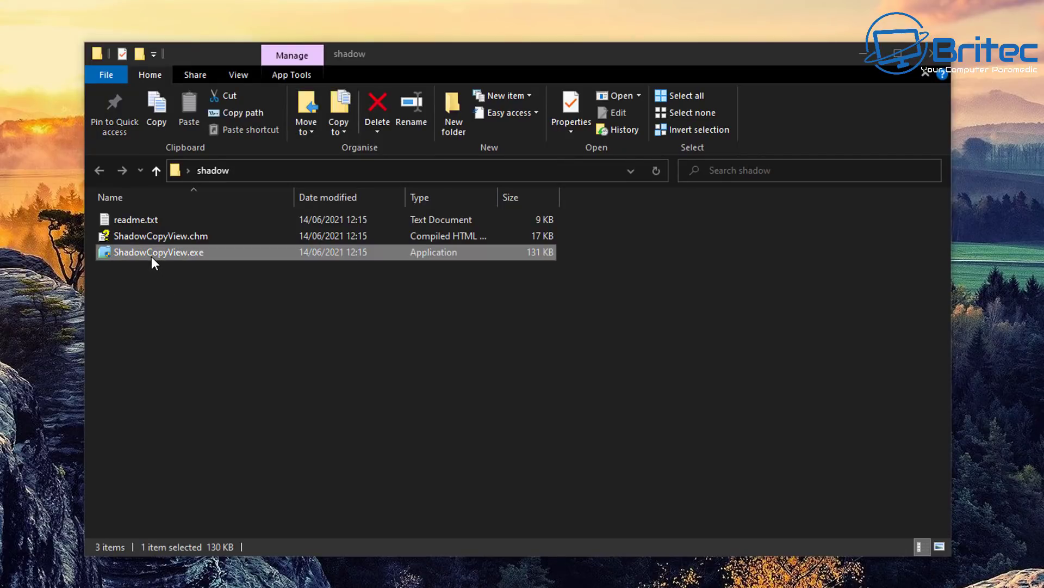
double_click(151, 254)
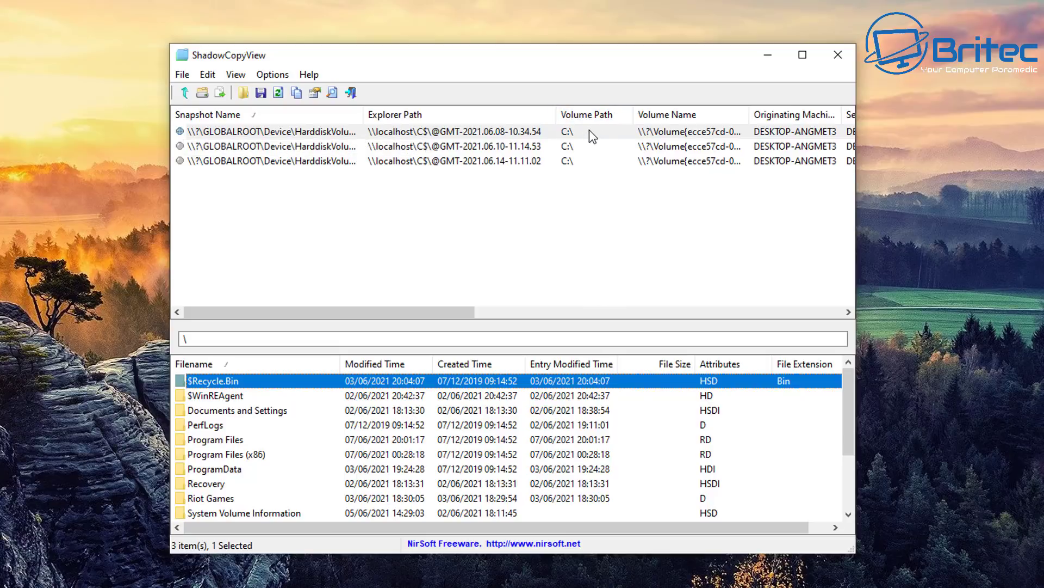
- Browse the 2021.06.08 snapshot to Users\Me\Desktop and select '3 Signs Your Hard Drive Is Failing.png'
scroll(250, 468, "down", 2)
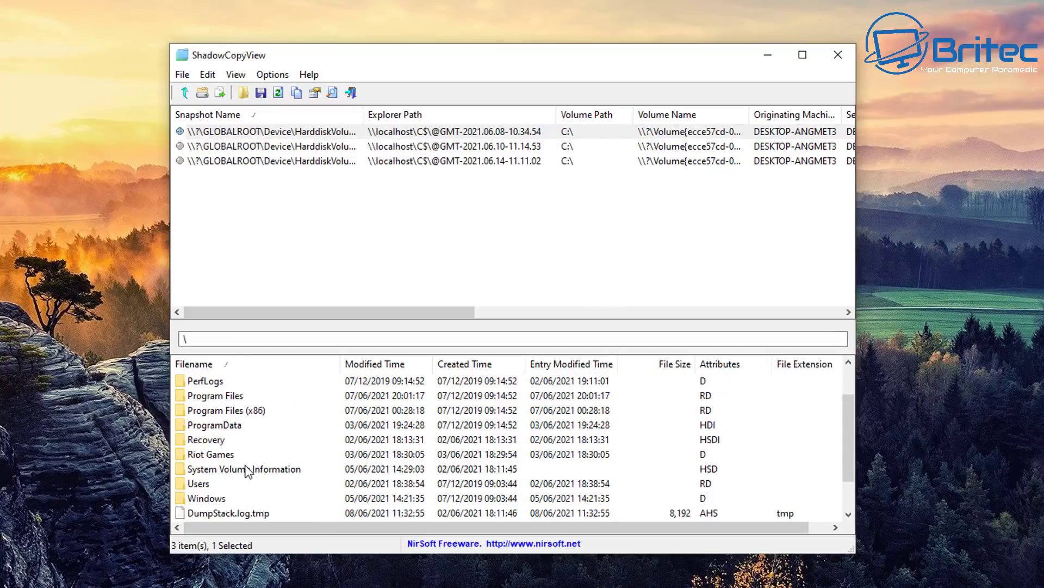
double_click(205, 439)
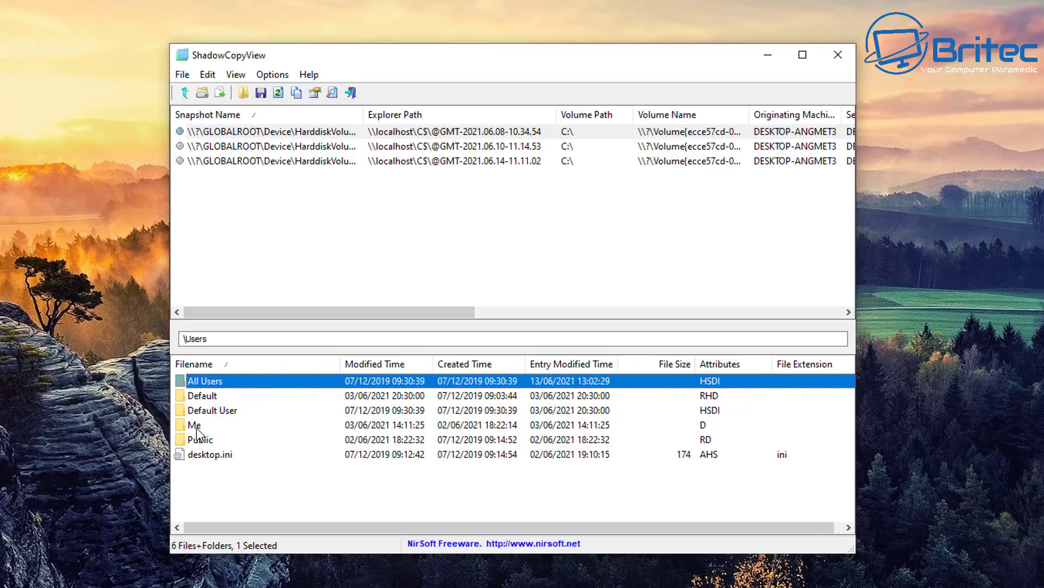
double_click(196, 426)
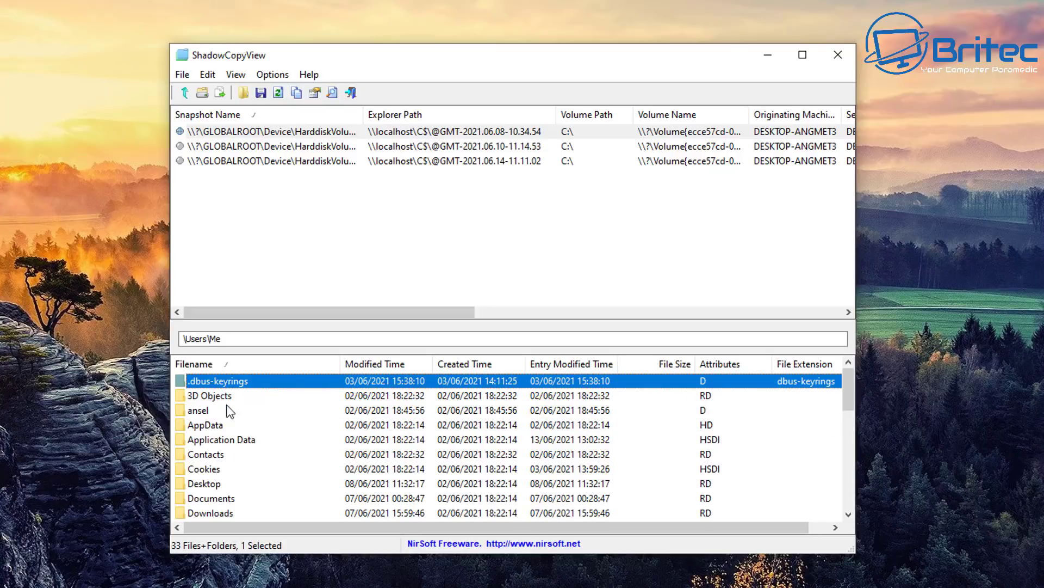
scroll(239, 462, "down", 1)
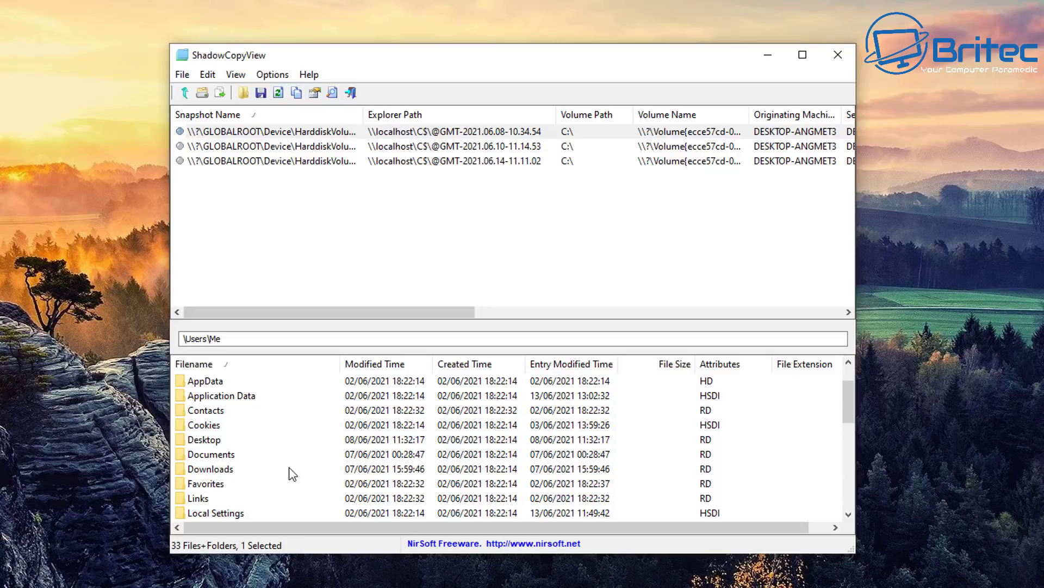
scroll(220, 472, "down", 2)
scroll(220, 473, "down", 3)
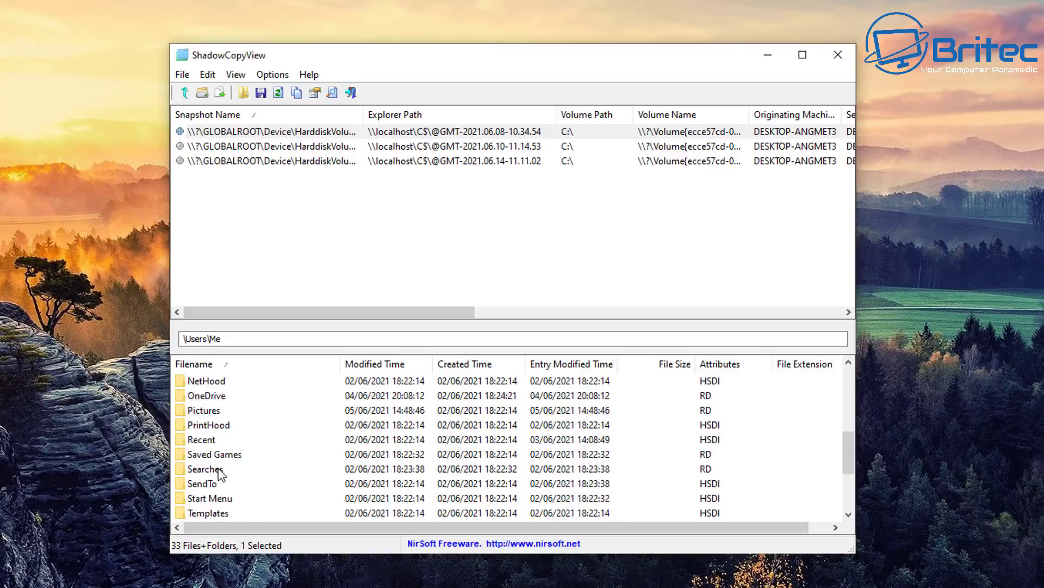
scroll(220, 474, "up", 2)
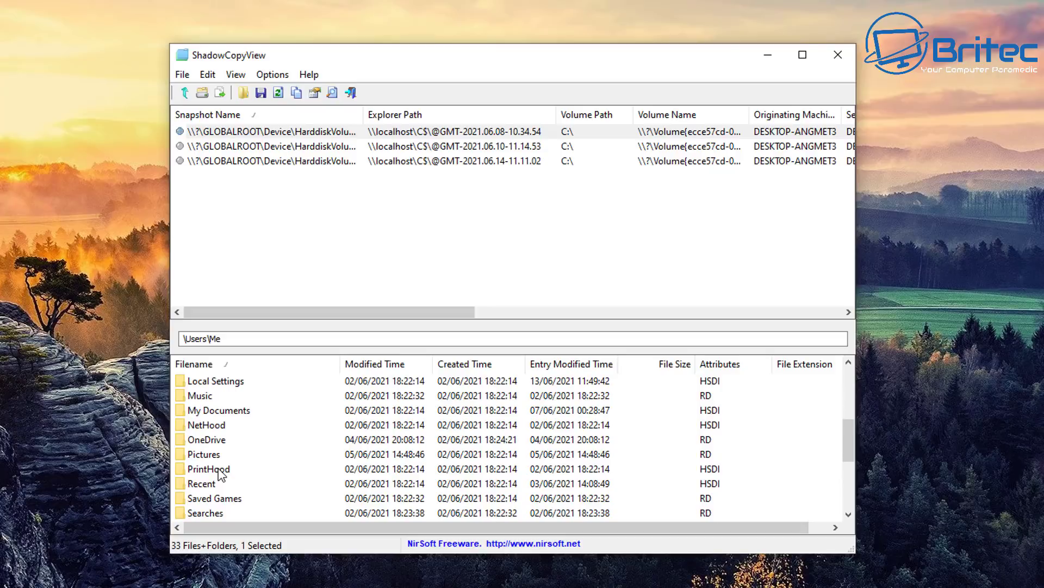
scroll(220, 474, "up", 2)
left_click(217, 396)
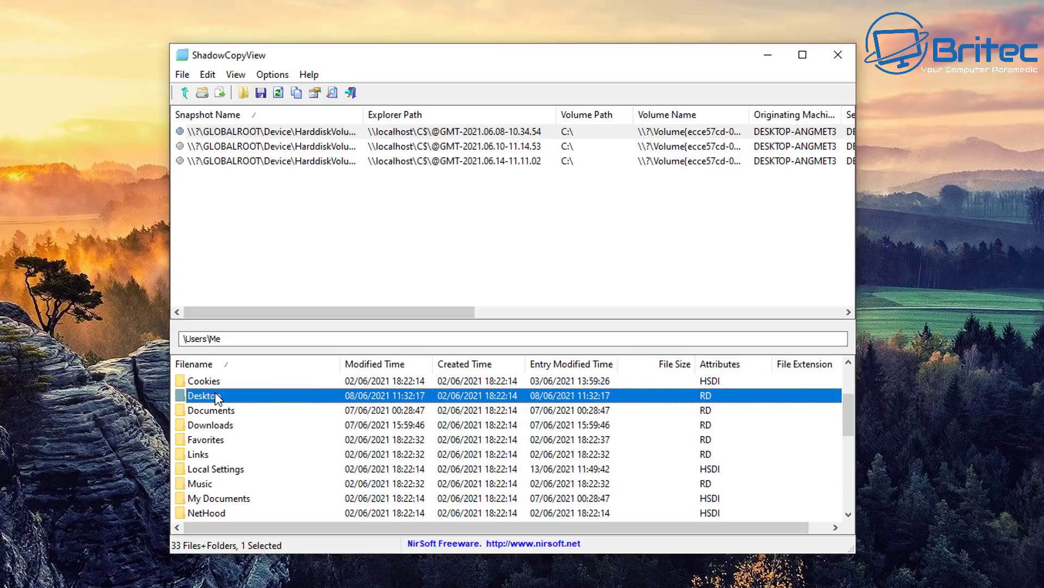
double_click(217, 396)
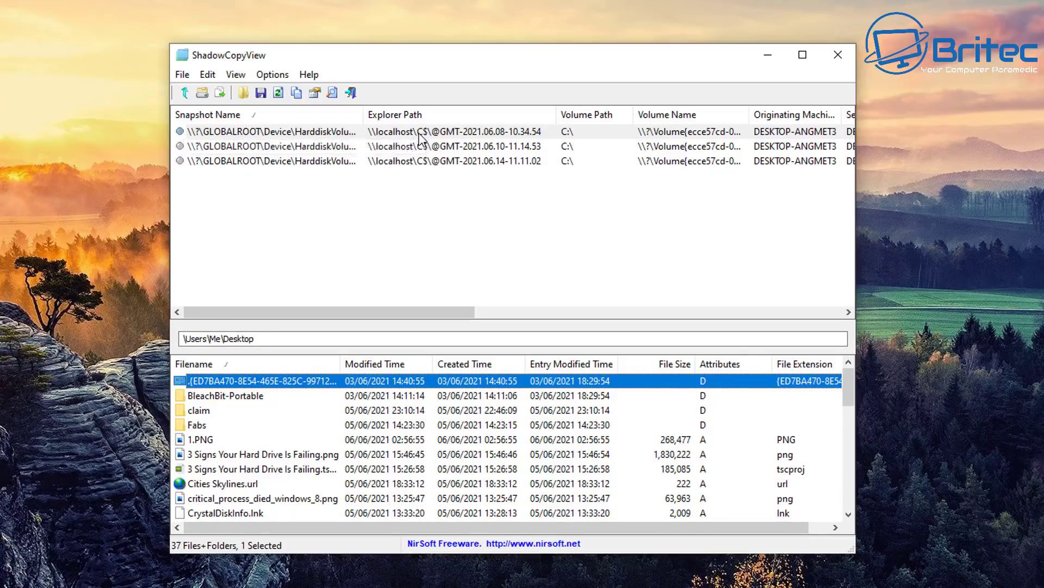
left_click(249, 456)
right_click(249, 459)
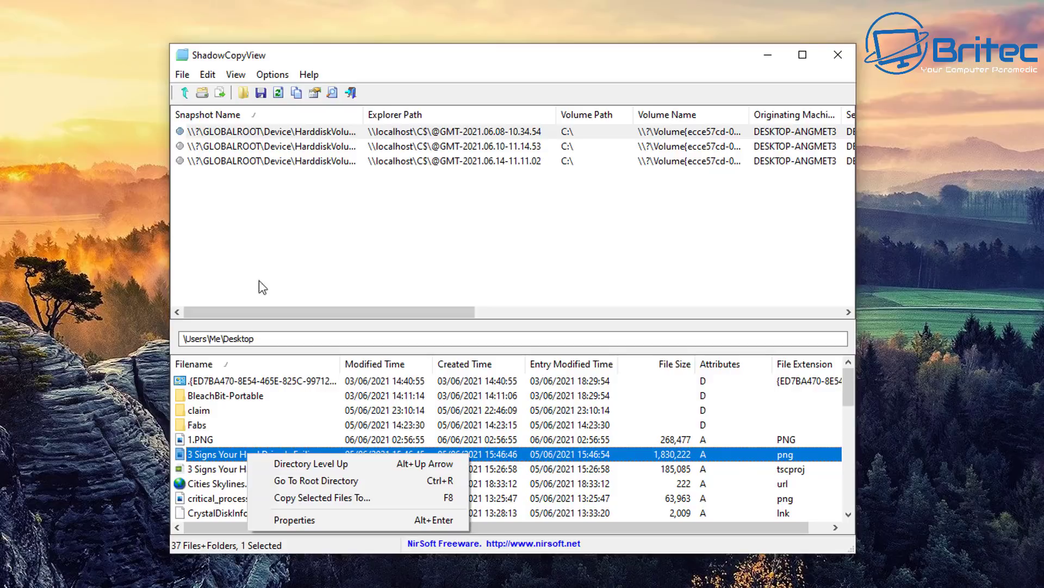
- Save the selected PNG's details to a text file named test.txt
left_click(261, 94)
left_click(261, 94)
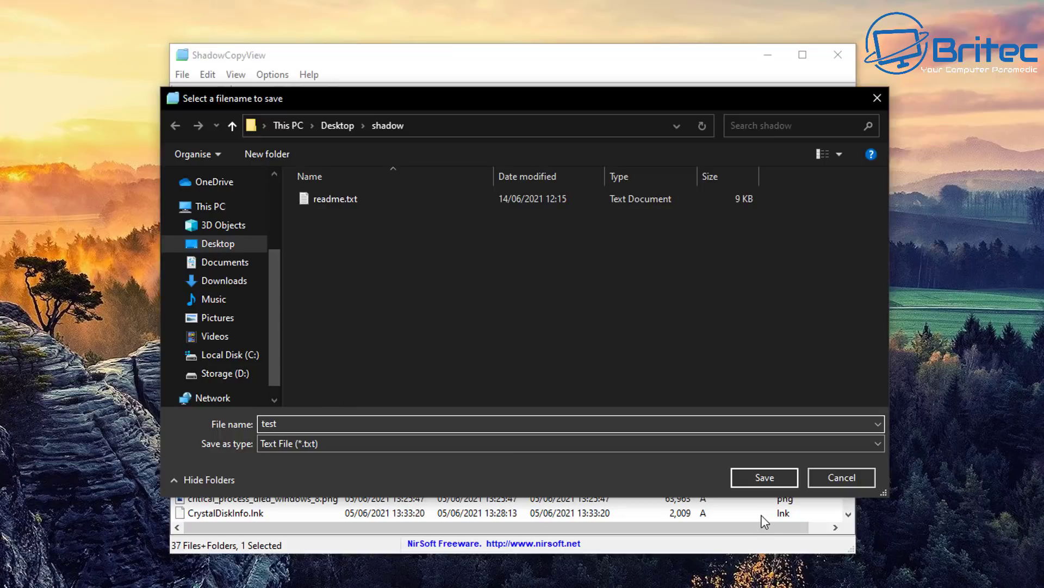
left_click(763, 478)
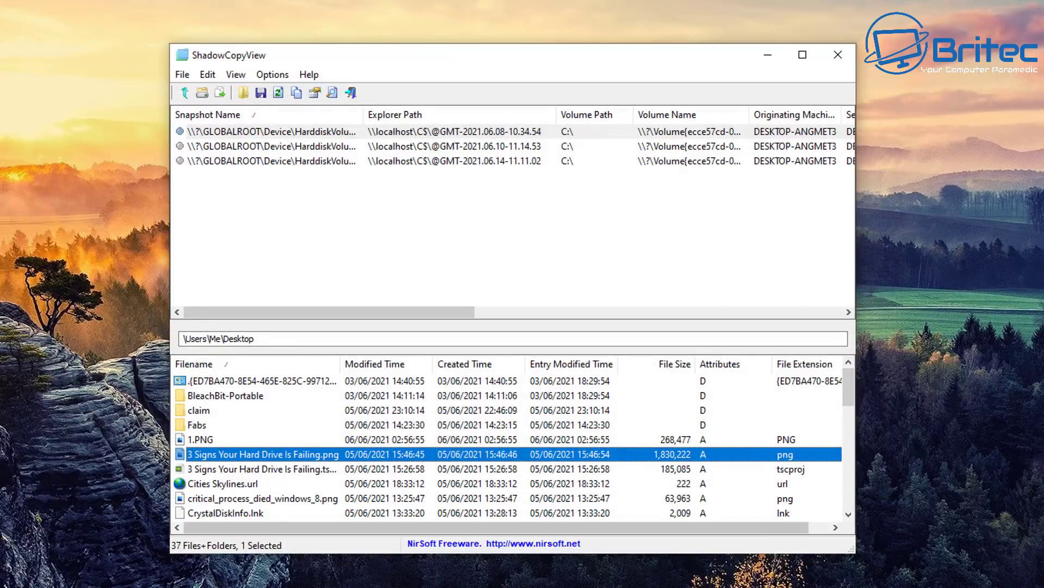
- Open test.txt from the shadow folder to read it, then close it and minimise the folder
left_click(321, 578)
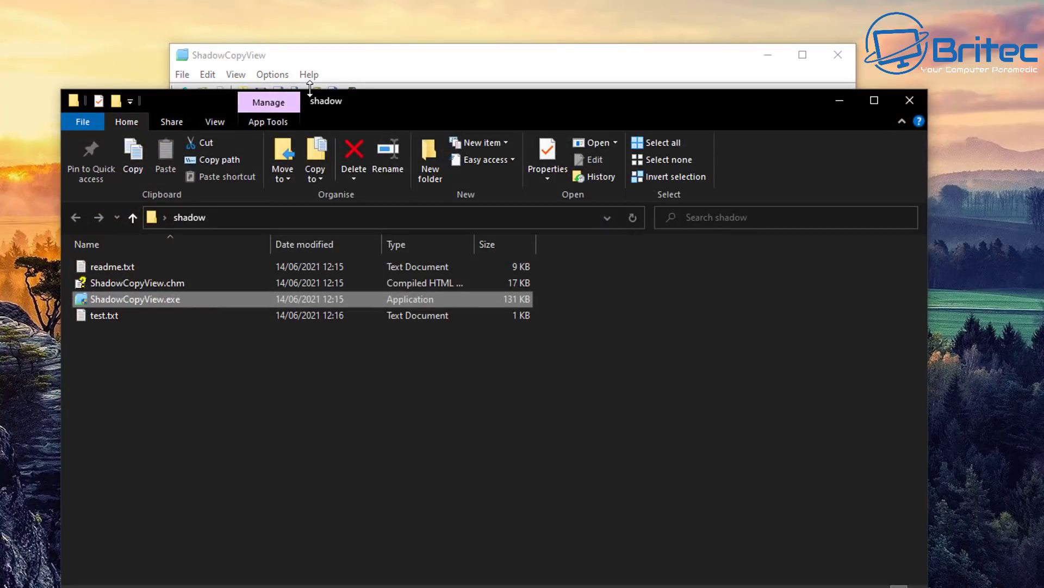
left_click_drag(311, 98, 341, 77)
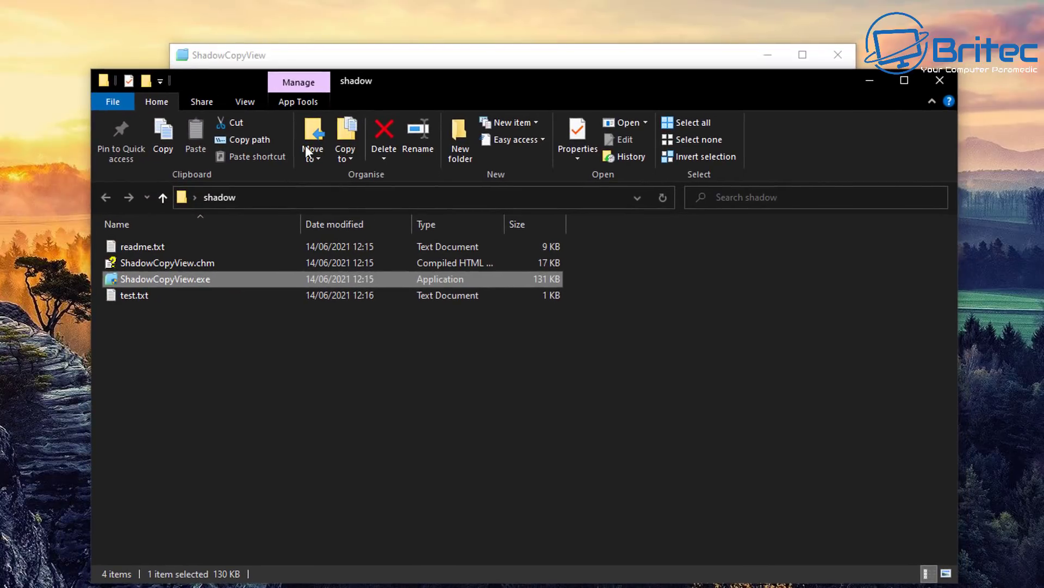
left_click(134, 301)
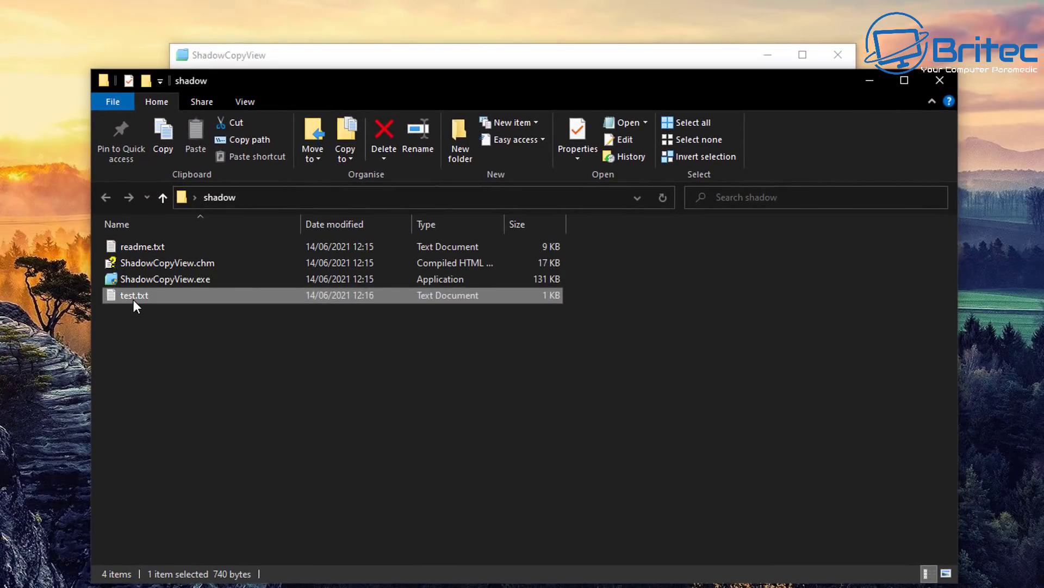
double_click(133, 300)
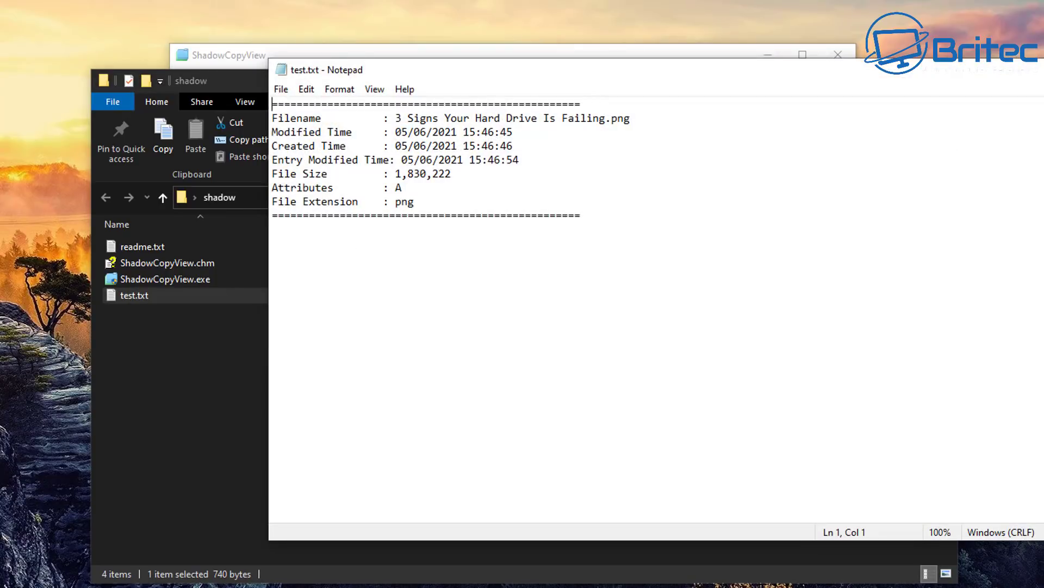
key("alt+F4")
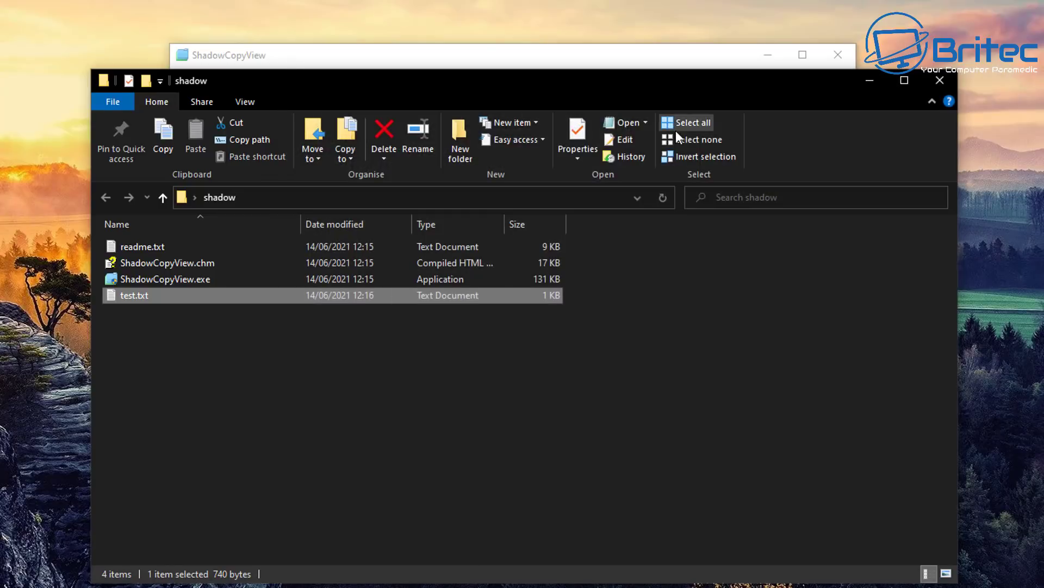
left_click(868, 83)
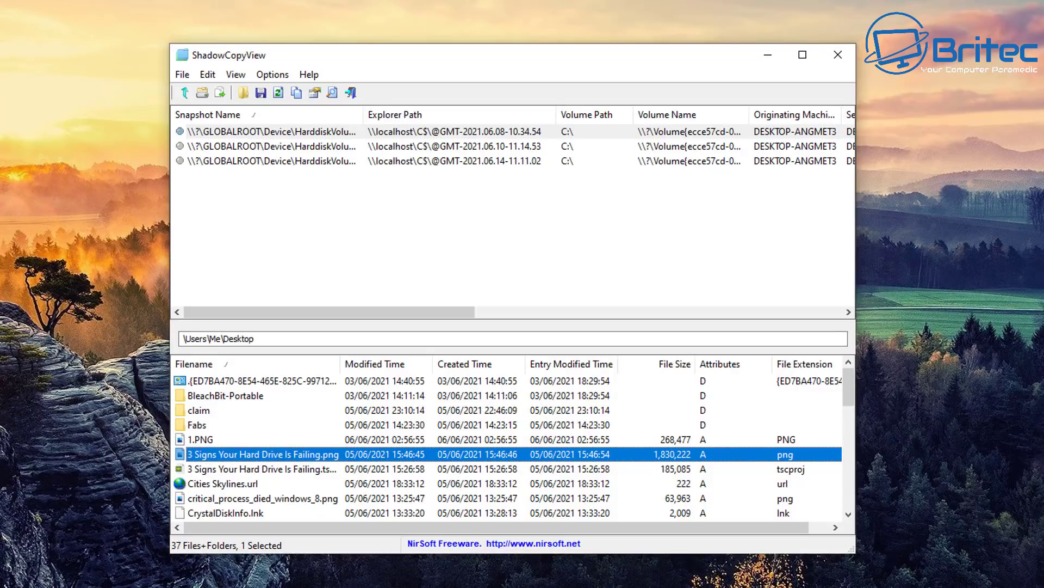
- Use Copy Selected Files To... to copy the hard drive PNG into Desktop\shadow
right_click(244, 460)
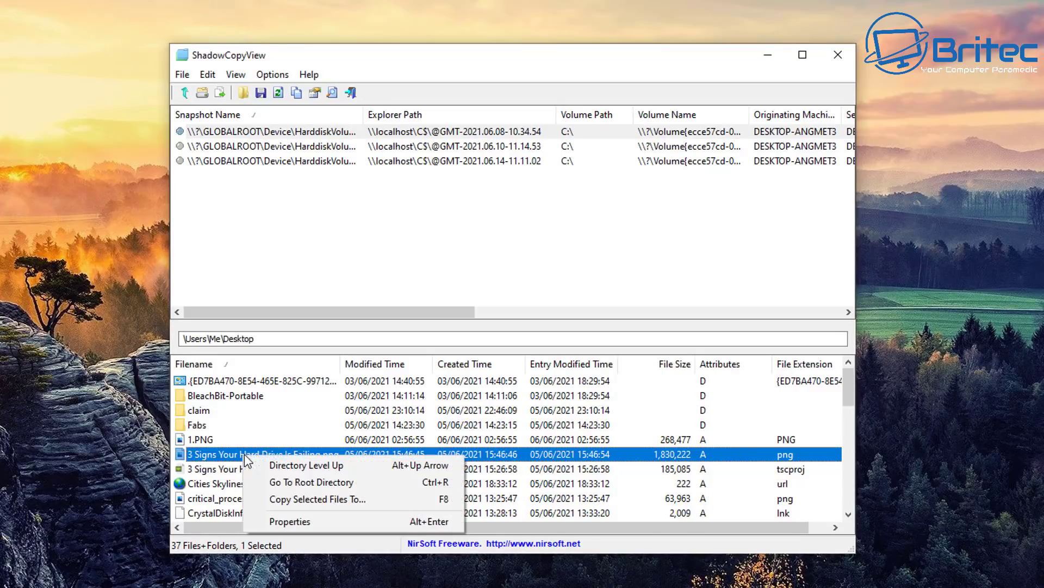
left_click(327, 499)
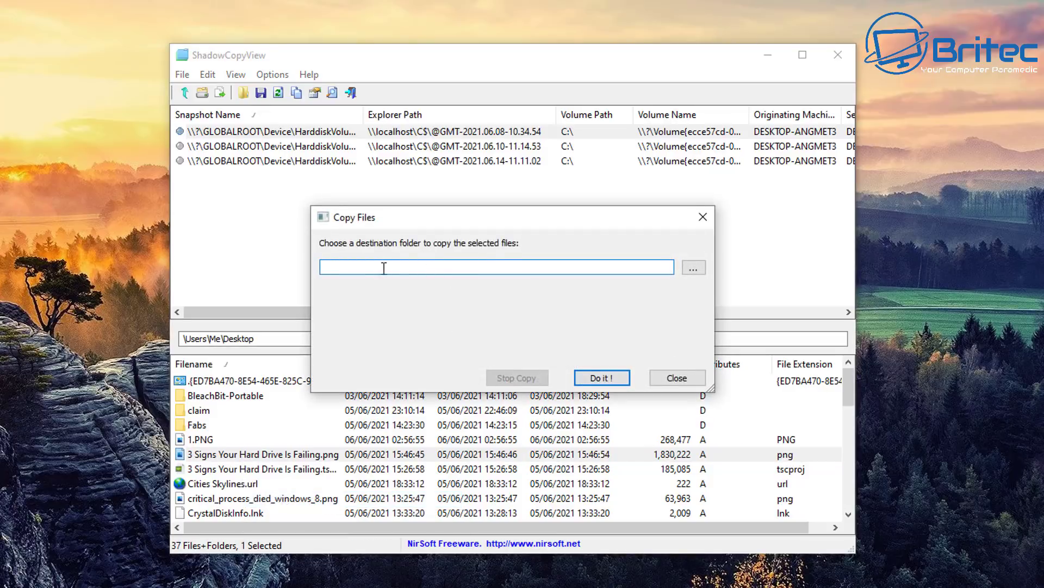
left_click(693, 267)
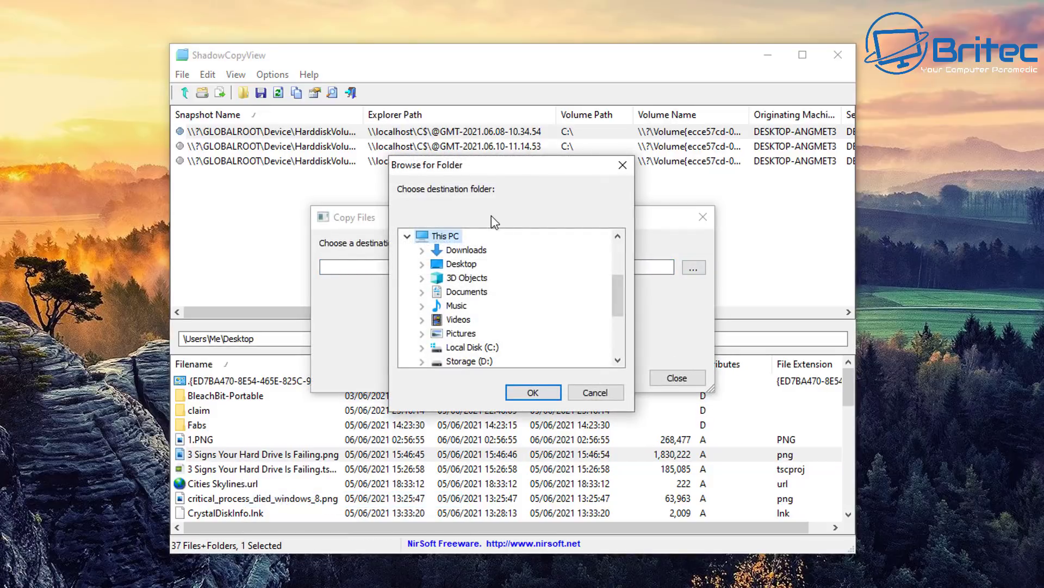
double_click(461, 265)
scroll(494, 291, "down", 1)
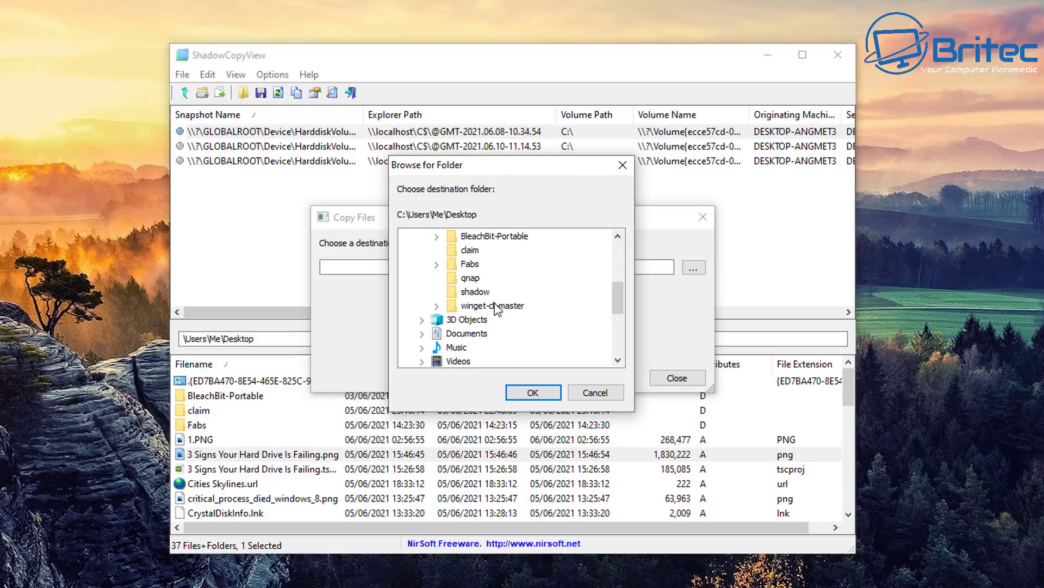
left_click(476, 291)
left_click(534, 393)
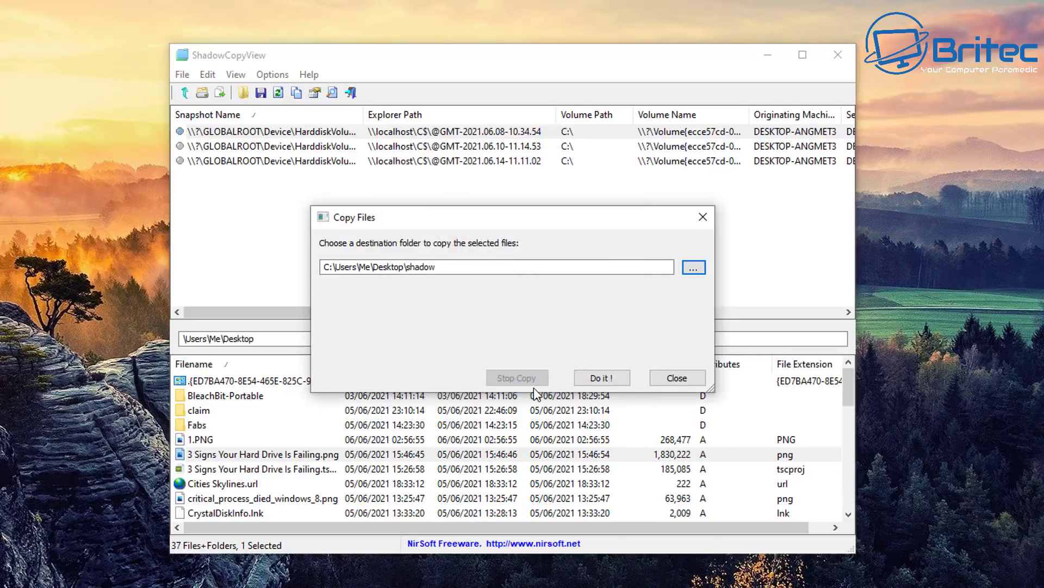
left_click(596, 378)
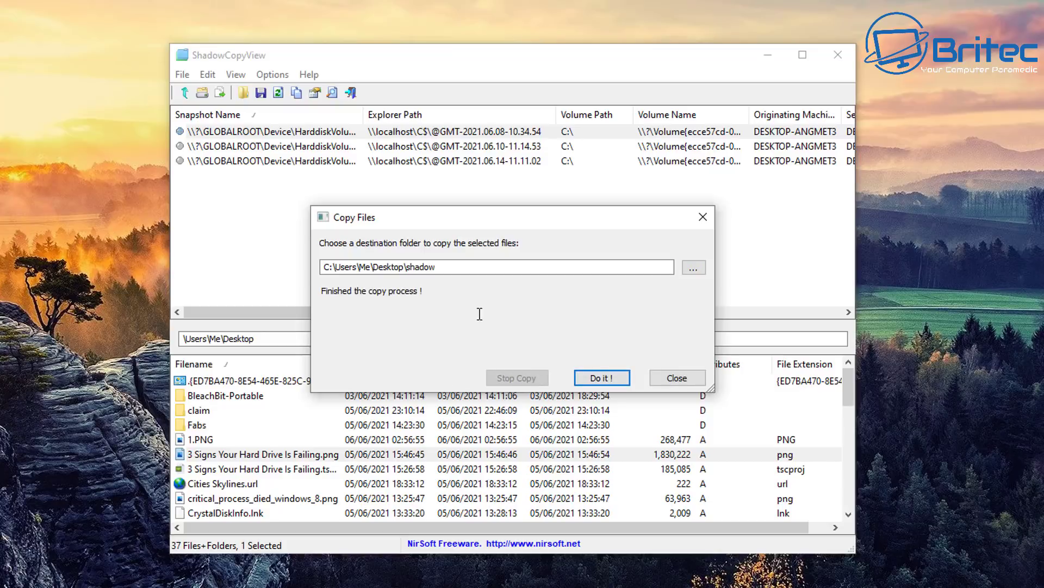
left_click(678, 379)
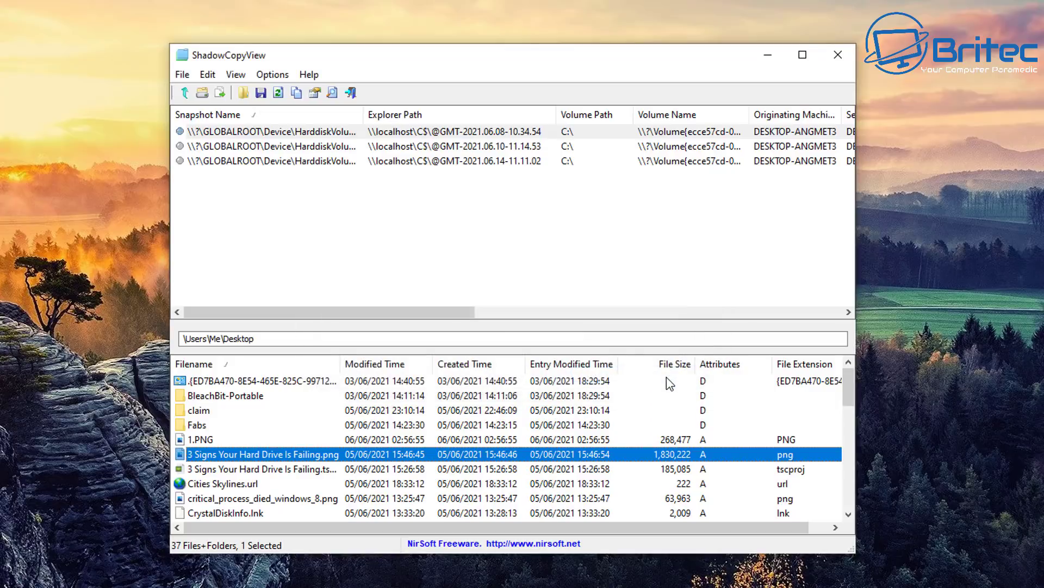
- Bring the shadow folder forward to confirm the recovered PNG, then move it aside
key("alt+Tab")
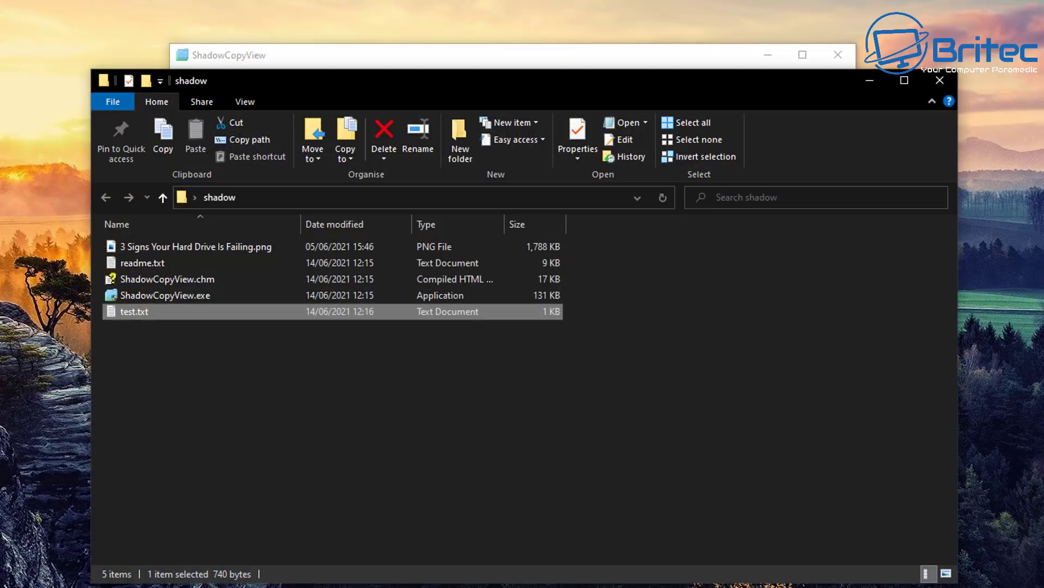
left_click_drag(407, 80, 413, 67)
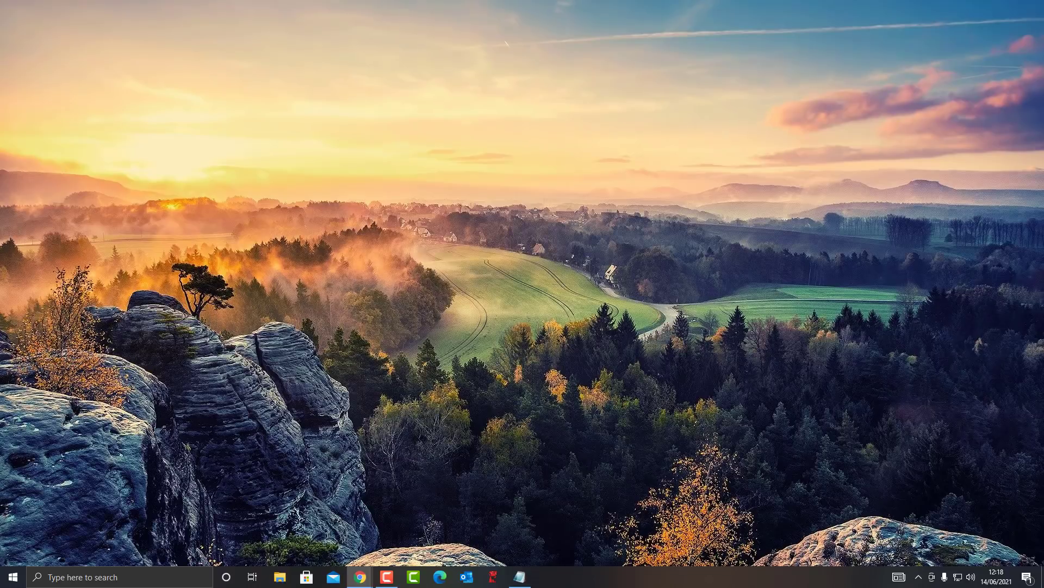